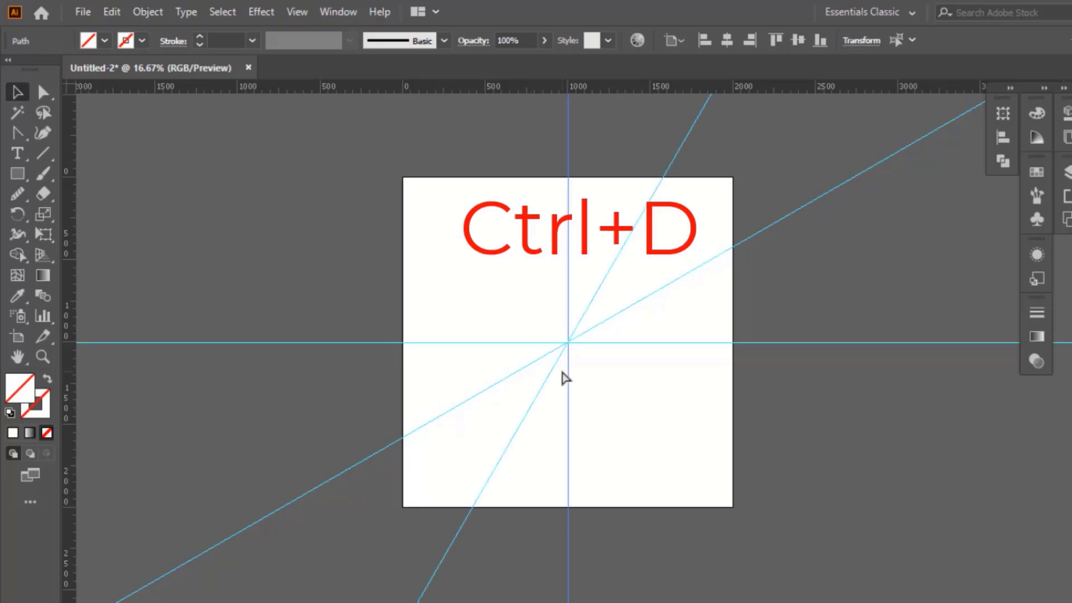
Step: Lock Layer 1, which holds the radial guides, and add a new layer above it
left_click(780, 383)
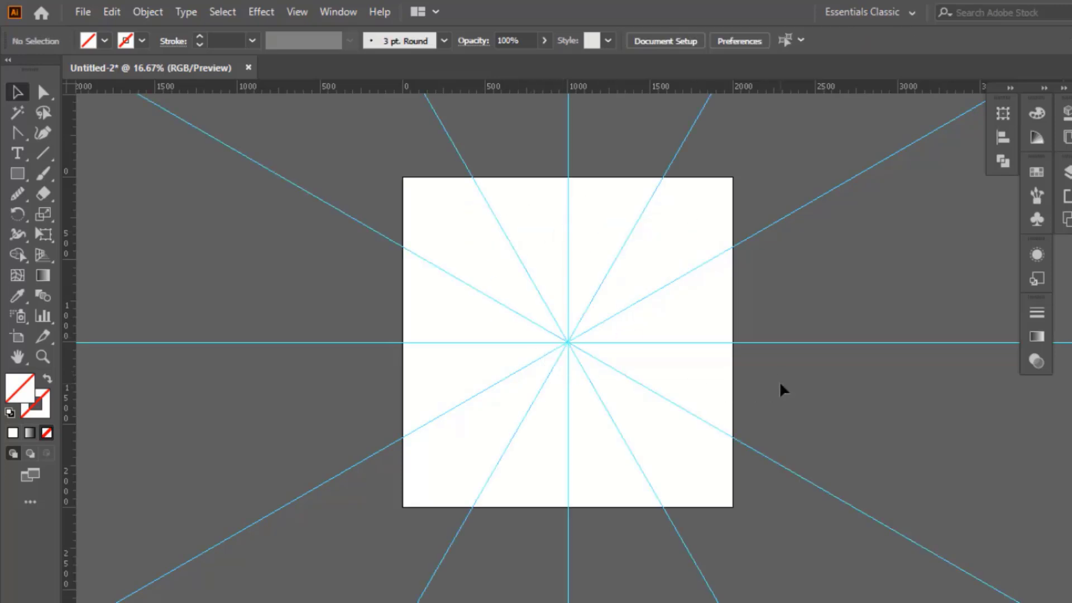
left_click_drag(780, 383, 725, 378)
left_click(1063, 179)
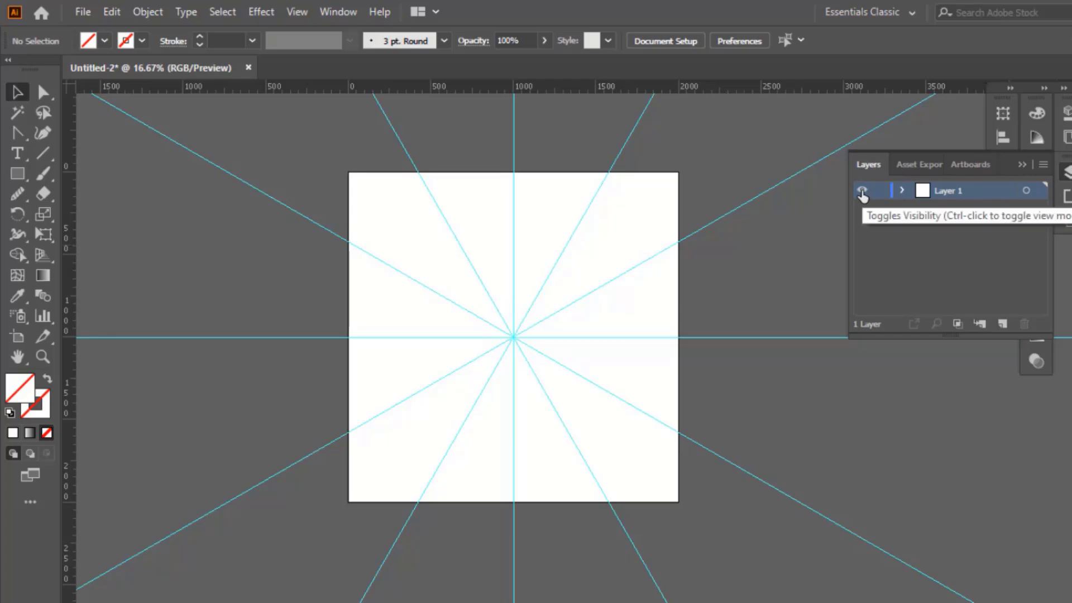
left_click(879, 192)
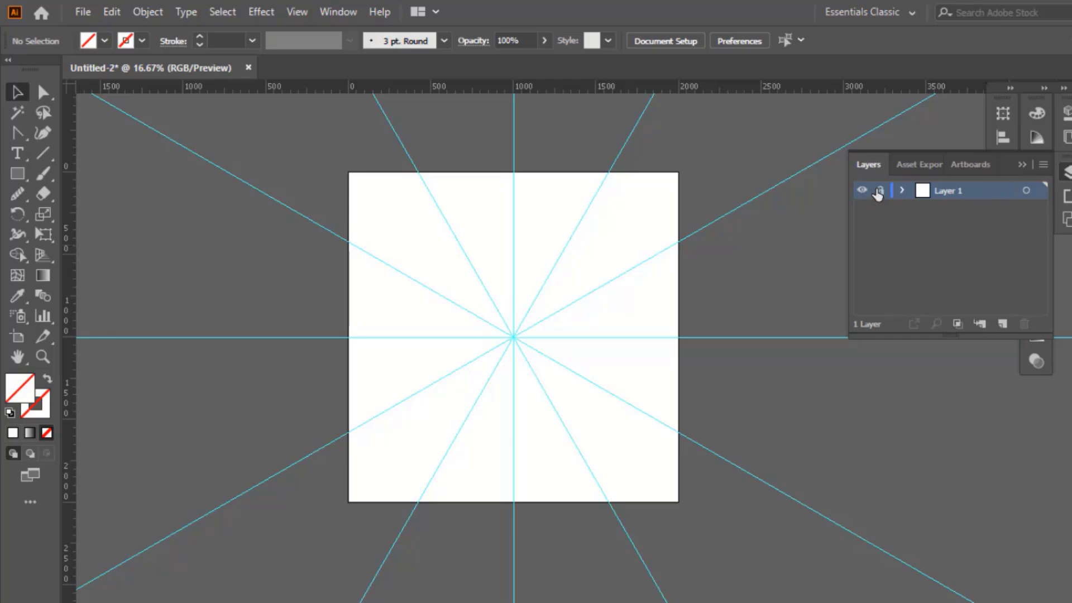
left_click(1001, 323)
Step: Draw a circle about 1900 px wide centred on the guide intersection and give it a black stroke
left_click_drag(12, 175, 75, 219)
left_click_drag(515, 338, 640, 494)
left_click(44, 400)
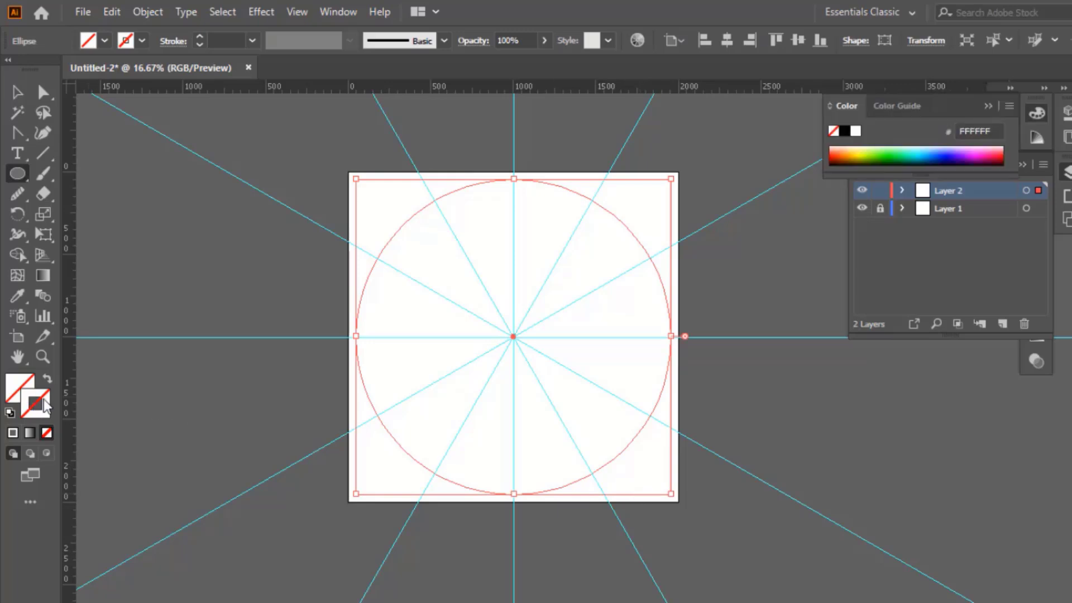
left_click(128, 41)
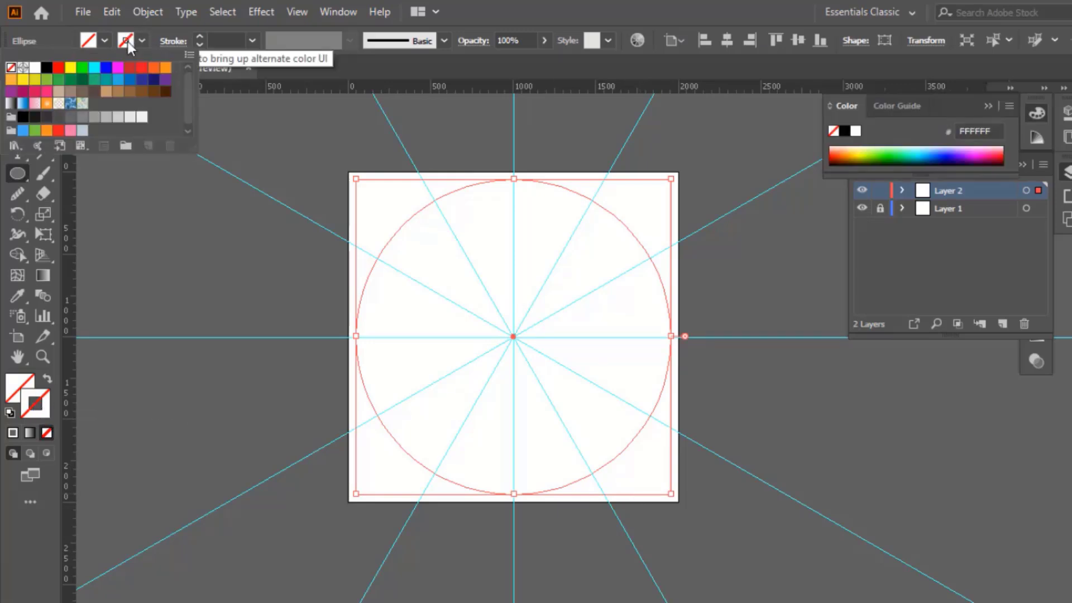
left_click(46, 67)
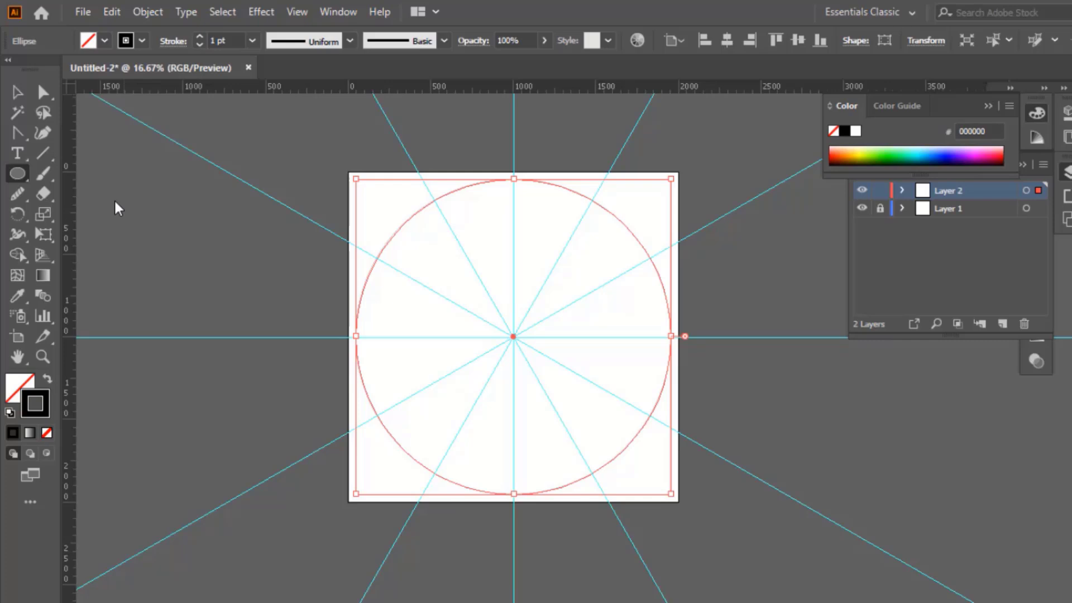
left_click(717, 301)
left_click(569, 351)
Step: Target Layer 2 and apply a Transform effect with a 360/12 (30°) rotation angle and 11 copies
left_click(17, 91)
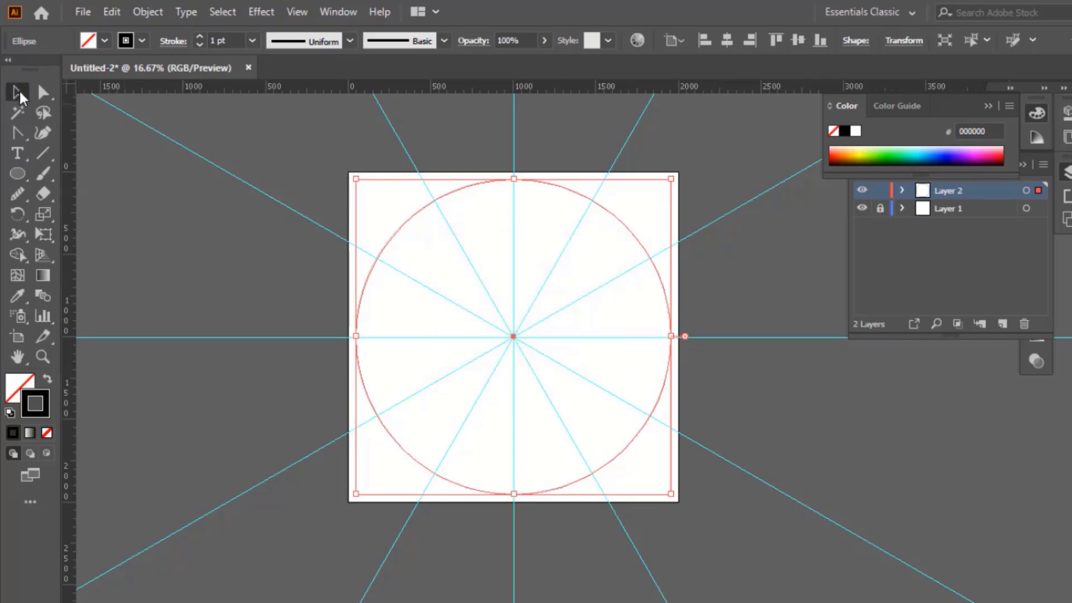
left_click(1025, 190)
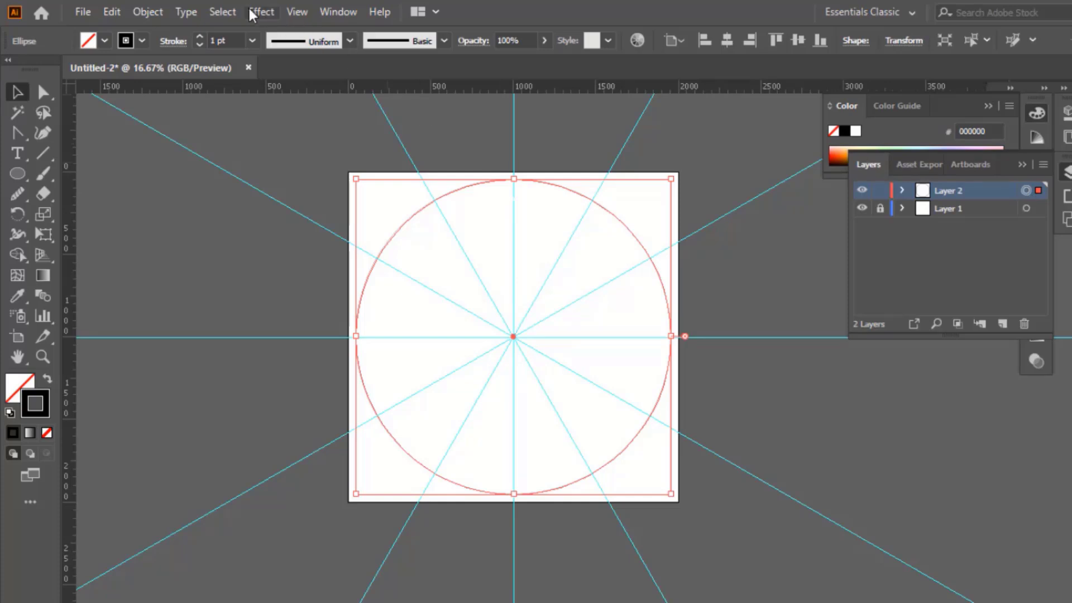
left_click(252, 13)
mouse_move(335, 149)
left_click(499, 208)
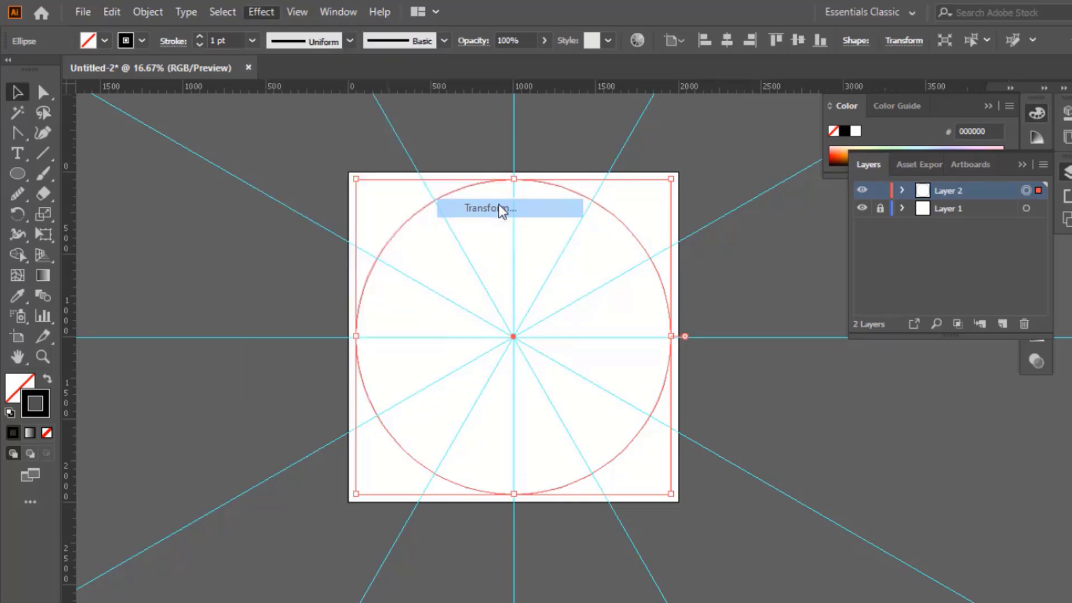
left_click(560, 345)
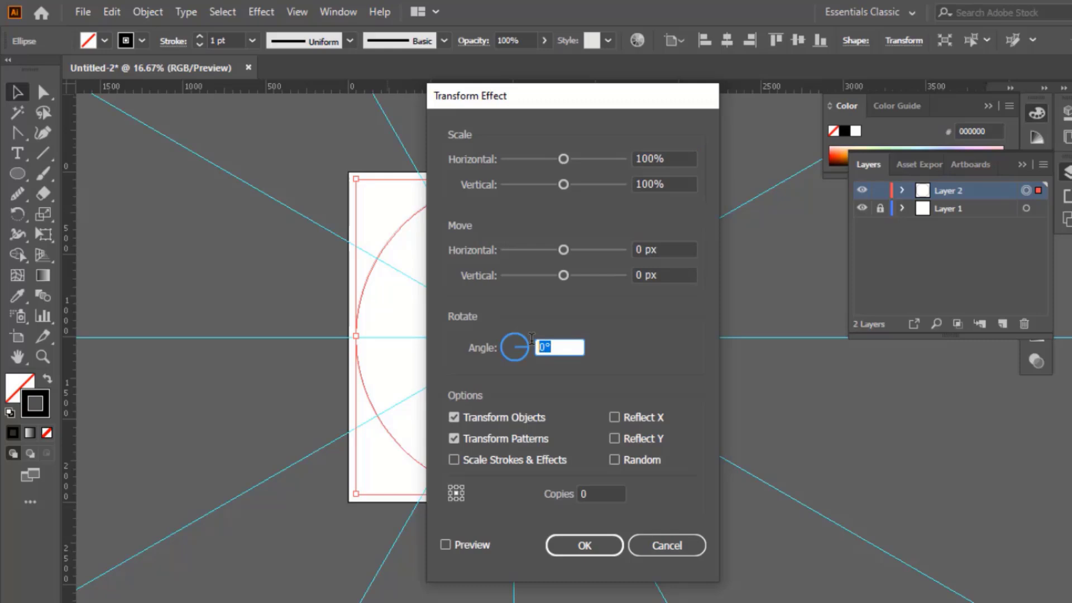
type("360/12")
left_click(583, 493)
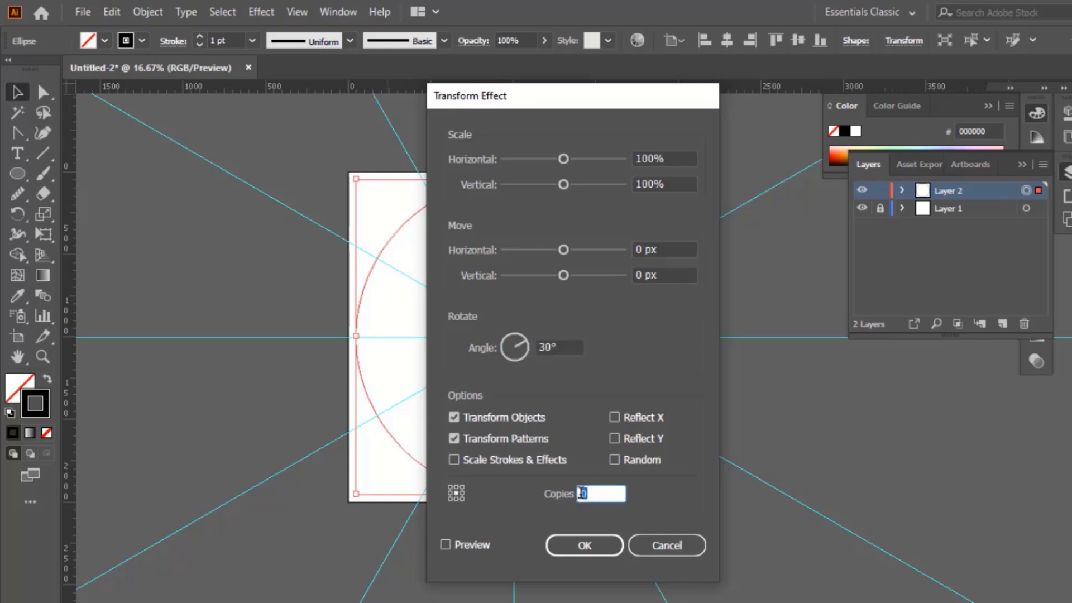
type("11")
left_click(591, 544)
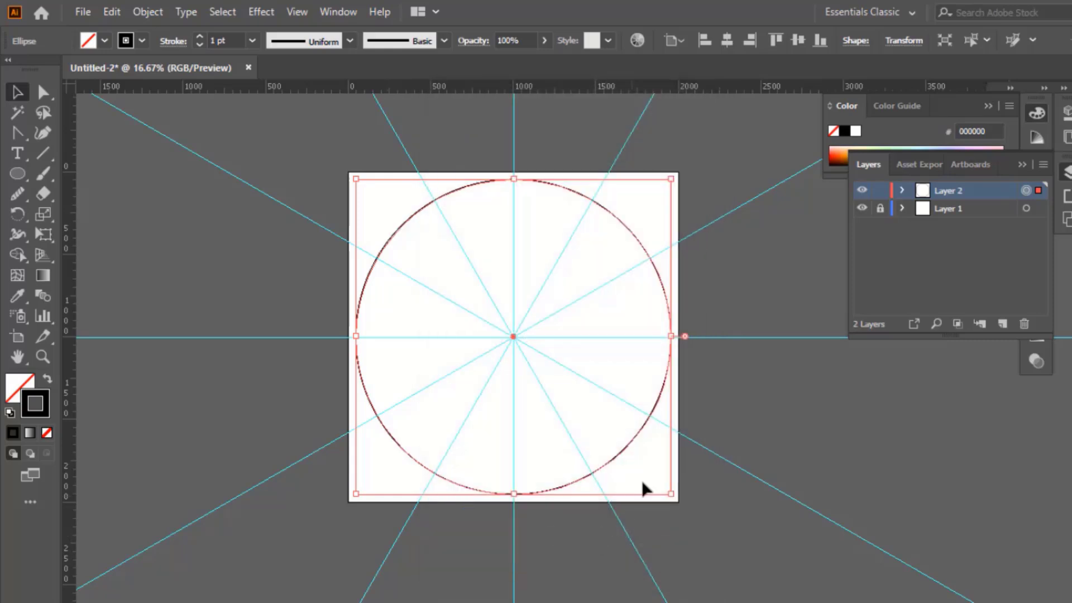
Step: Lock the large circle inside Layer 2 and set the default stroke colour to none
left_click(900, 190)
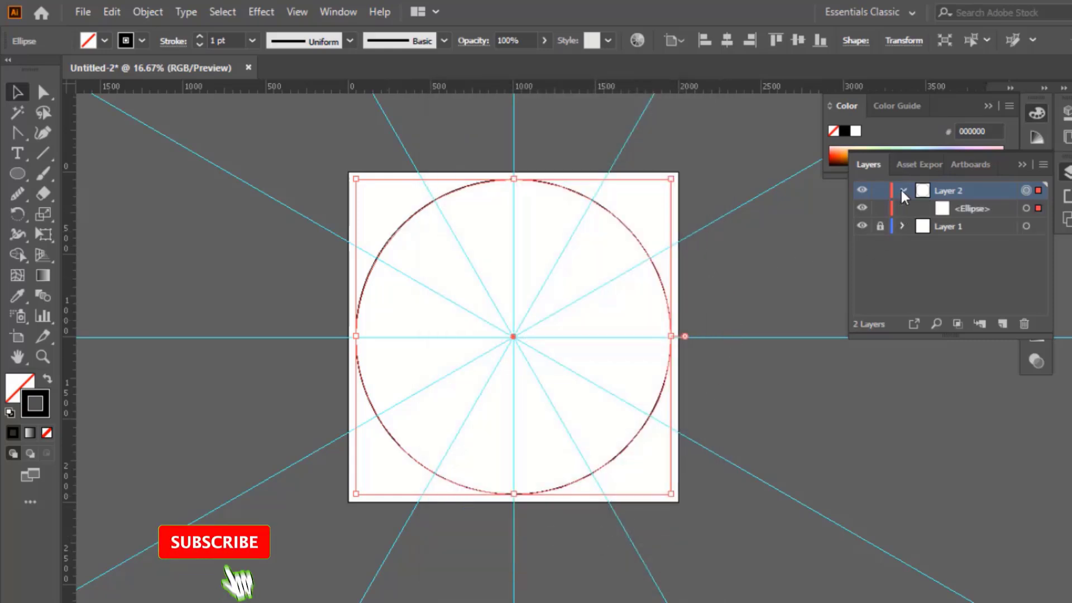
left_click(880, 208)
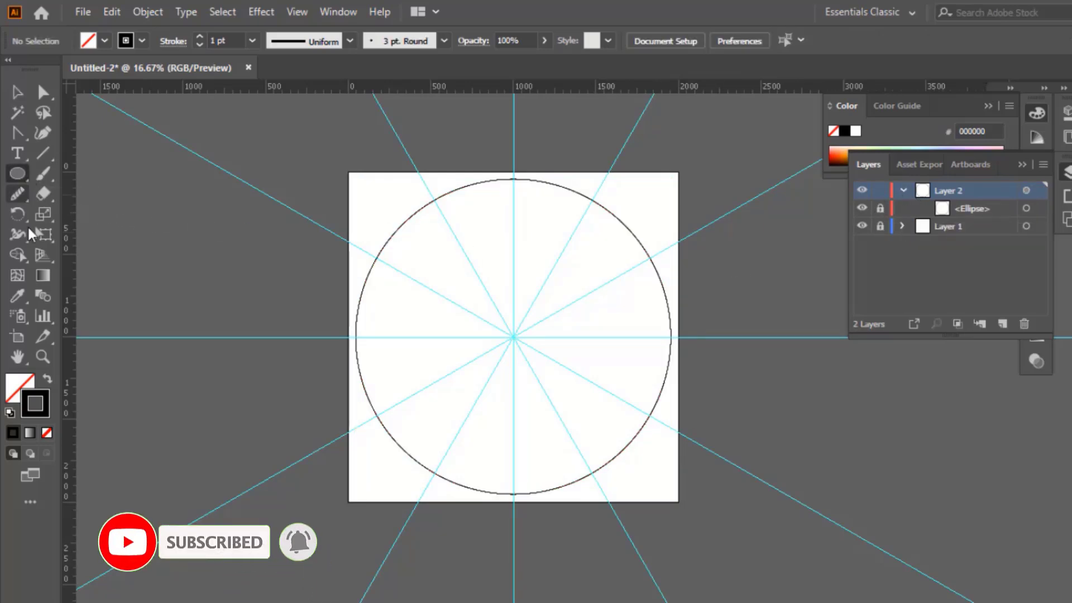
left_click(47, 433)
left_click(21, 385)
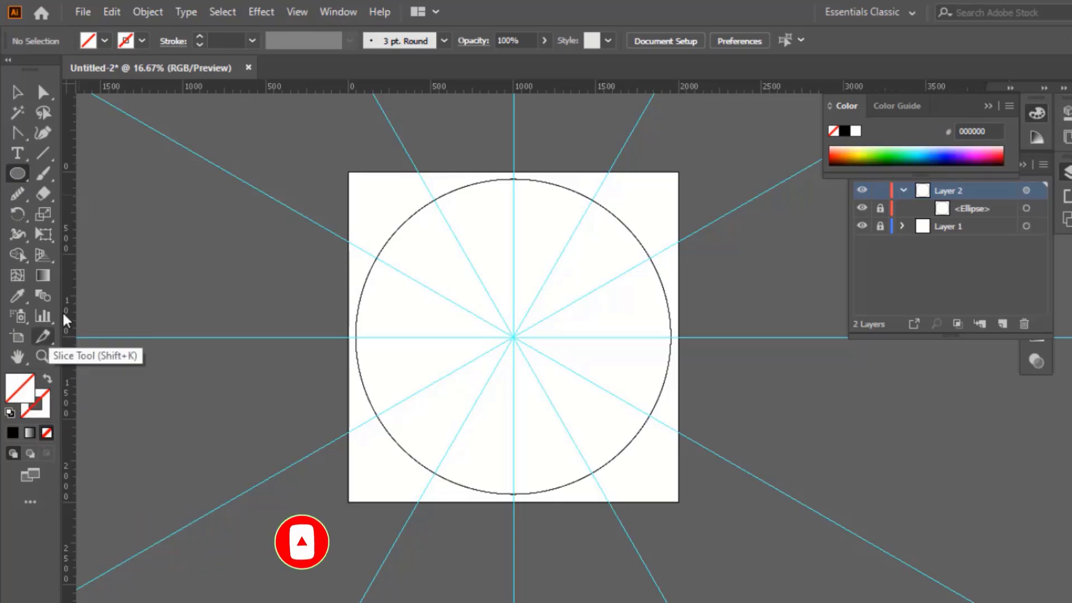
left_click_drag(508, 336, 536, 356)
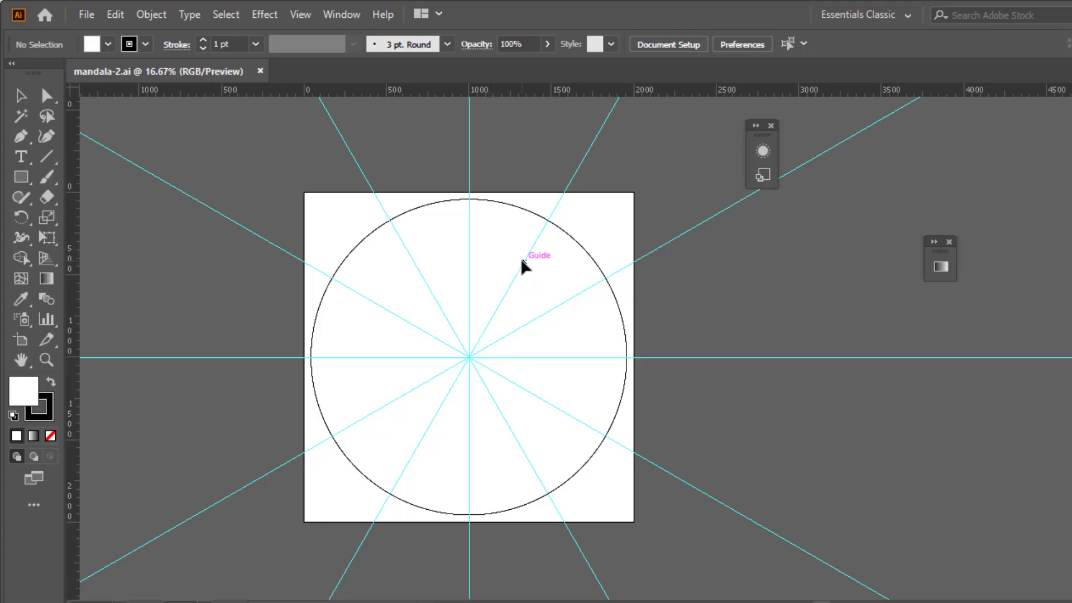
Step: Draw a small circle about 120 px wide at the guide intersection and fill it with black
left_click_drag(457, 278, 449, 230)
key("ctrl+plus")
mouse_move(341, 249)
left_mouse_down()
mouse_move(371, 274)
mouse_move(371, 308)
left_mouse_up()
left_click_drag(21, 177, 72, 210)
left_click_drag(416, 348, 430, 363)
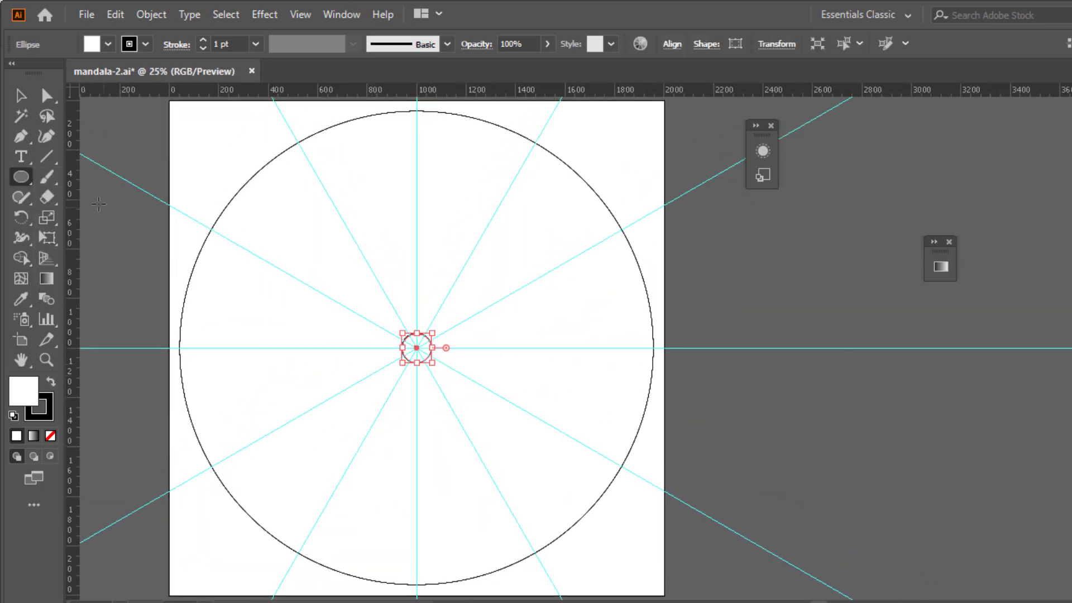
left_click_drag(45, 403, 25, 391)
left_click(21, 96)
Step: Copy the black circle in place and turn the copy into a larger unfilled ring with a 7 pt black stroke
key("ctrl+plus")
mouse_move(602, 335)
left_mouse_down()
mouse_move(428, 330)
mouse_move(486, 332)
left_mouse_up()
key("ctrl+c")
key("ctrl+f")
left_click(51, 436)
left_click(48, 411)
scroll(230, 43, "up", 1)
scroll(230, 44, "up", 5)
left_click(565, 342)
Step: Paint a flame-shaped petal above the ring on the vertical guide and set its stroke to 4 pt
key("ctrl+plus")
left_click(43, 181)
mouse_move(430, 334)
left_mouse_down()
mouse_move(441, 289)
mouse_move(450, 334)
left_mouse_up()
left_click(21, 96)
left_click(452, 320)
scroll(232, 43, "up", 3)
scroll(232, 43, "down", 1)
scroll(231, 43, "up", 1)
left_click(583, 309)
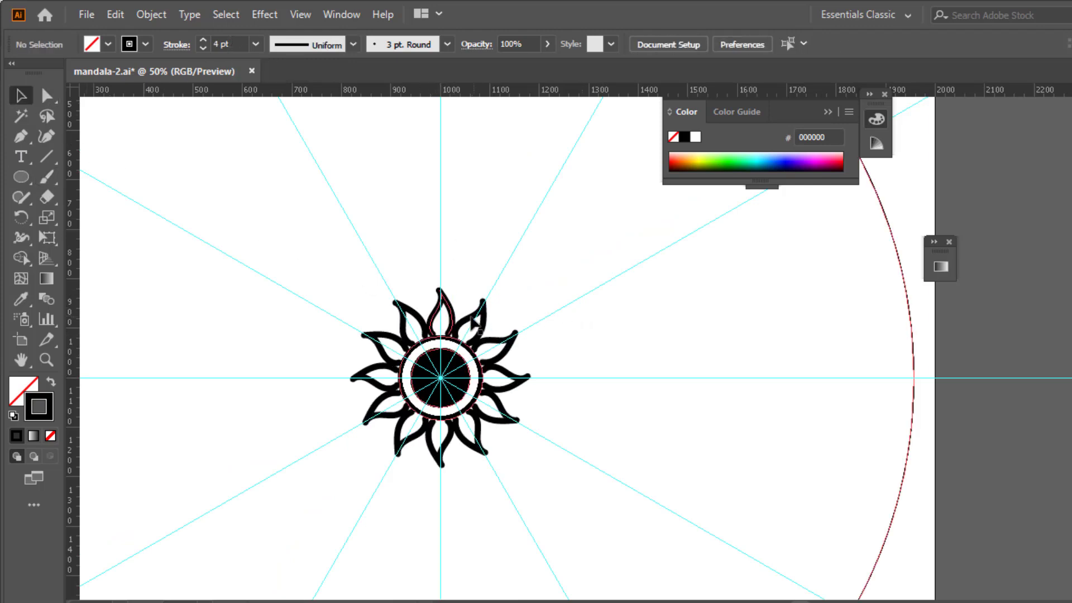
Step: Fill the top petal with a linear gradient and set its black stop to purple (C 63.92, M 96.86, Y 0, K 0)
left_click(453, 310)
left_click_drag(42, 403, 22, 389)
left_click(50, 436)
key("ctrl+z")
left_click(46, 278)
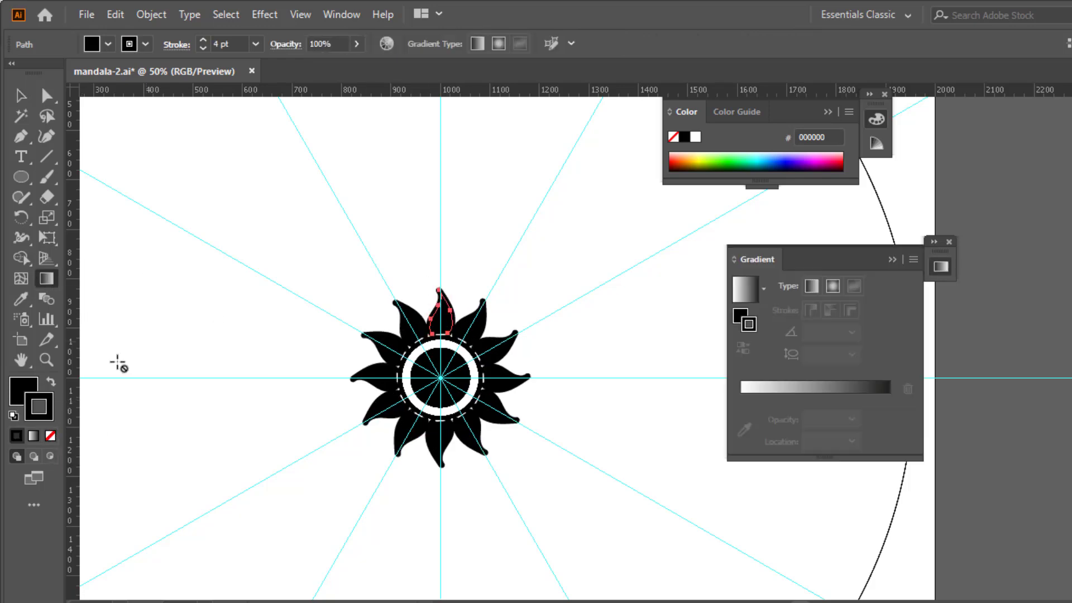
left_click(20, 392)
left_click(886, 395)
left_click(887, 398)
double_click(888, 398)
left_click(887, 416)
left_click(910, 474)
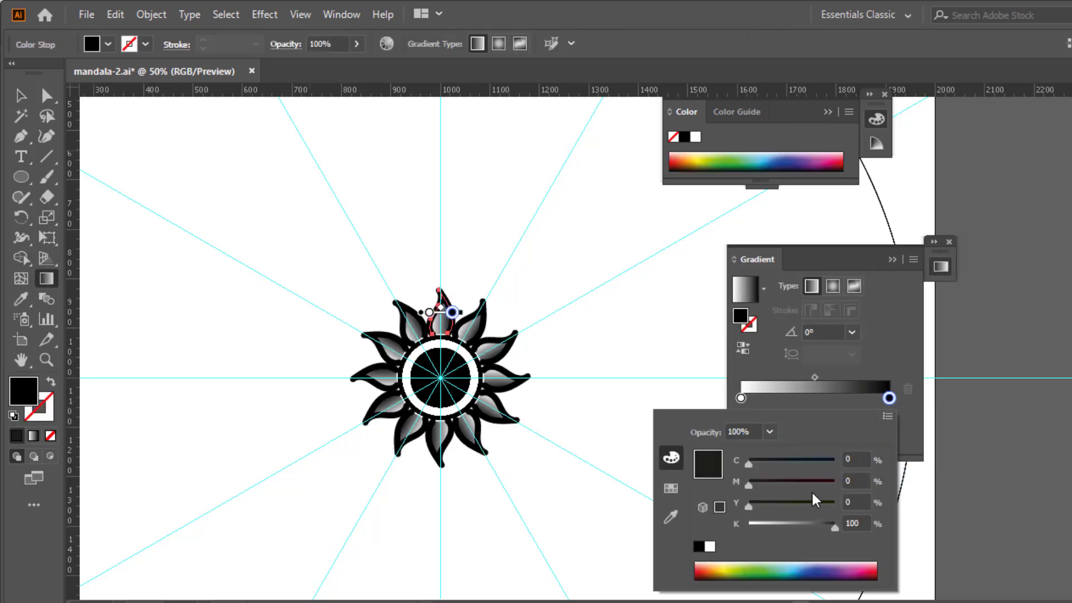
left_click(845, 572)
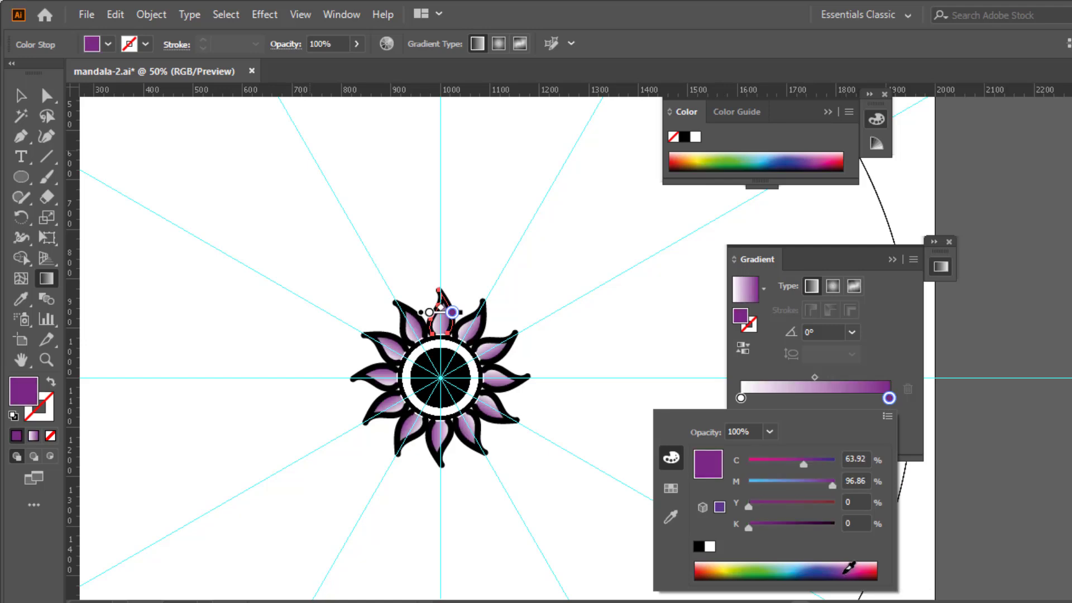
Step: Set the white stop of the petal's fill gradient to pink with 65% magenta
double_click(741, 398)
left_click(887, 415)
left_click(930, 477)
left_click_drag(749, 485, 805, 484)
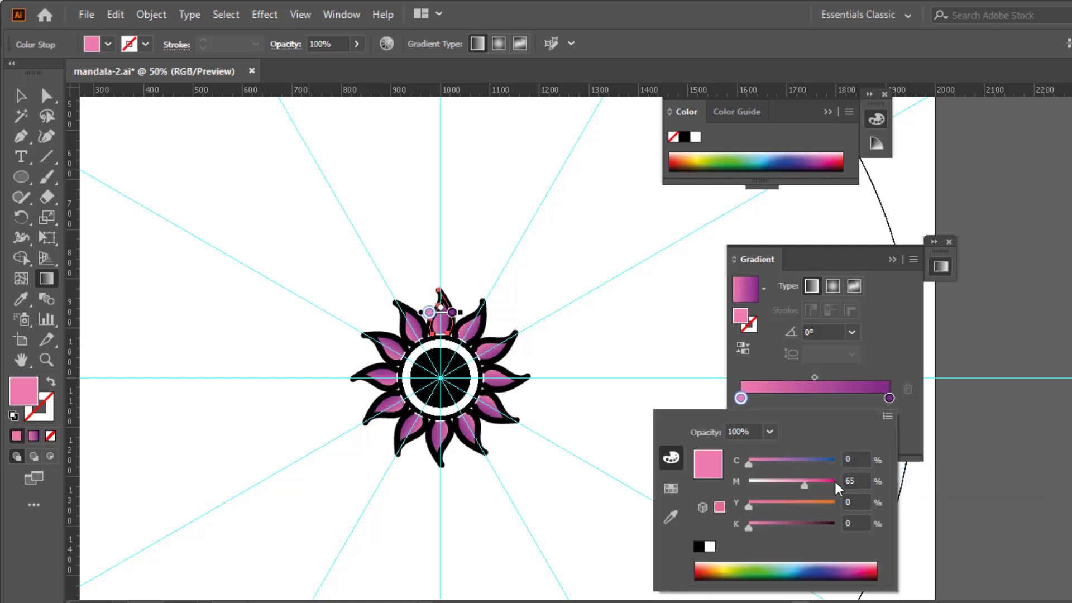
left_click(10, 388)
left_click(21, 95)
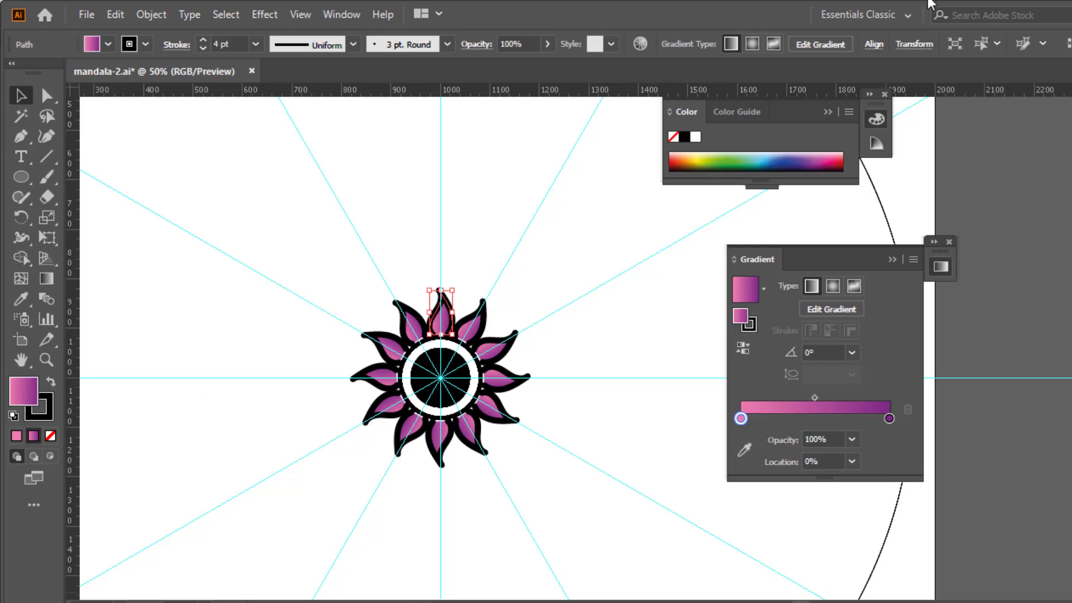
Step: Apply the gradient to the petal's stroke too, and reverse the fill gradient with a deeper pink and a bluer violet
left_click_drag(24, 394, 48, 412)
left_click(743, 348)
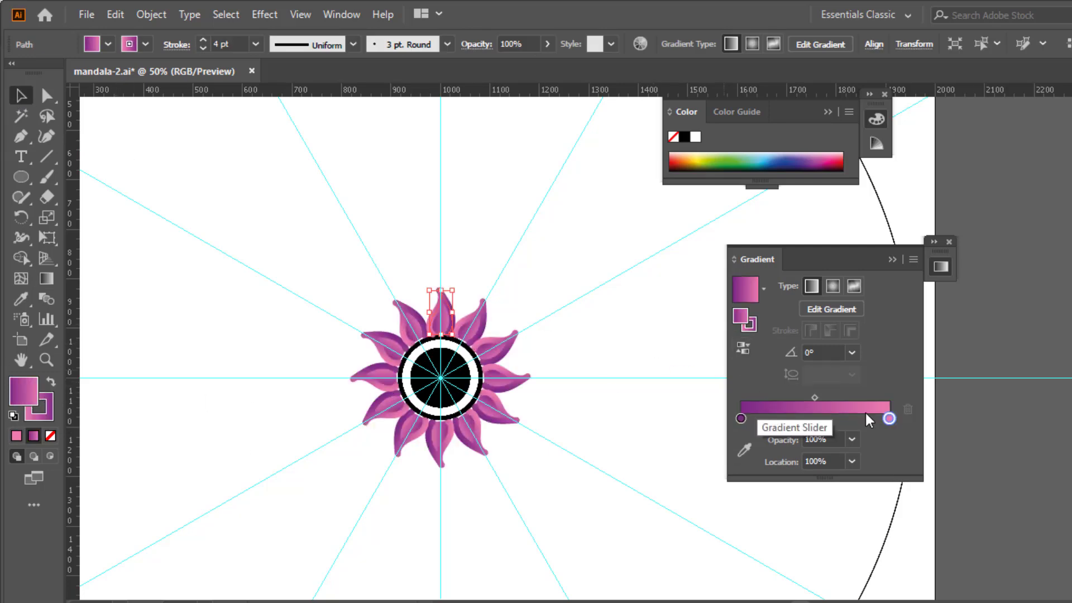
double_click(888, 418)
left_click_drag(804, 505, 817, 484)
double_click(740, 420)
left_click(24, 93)
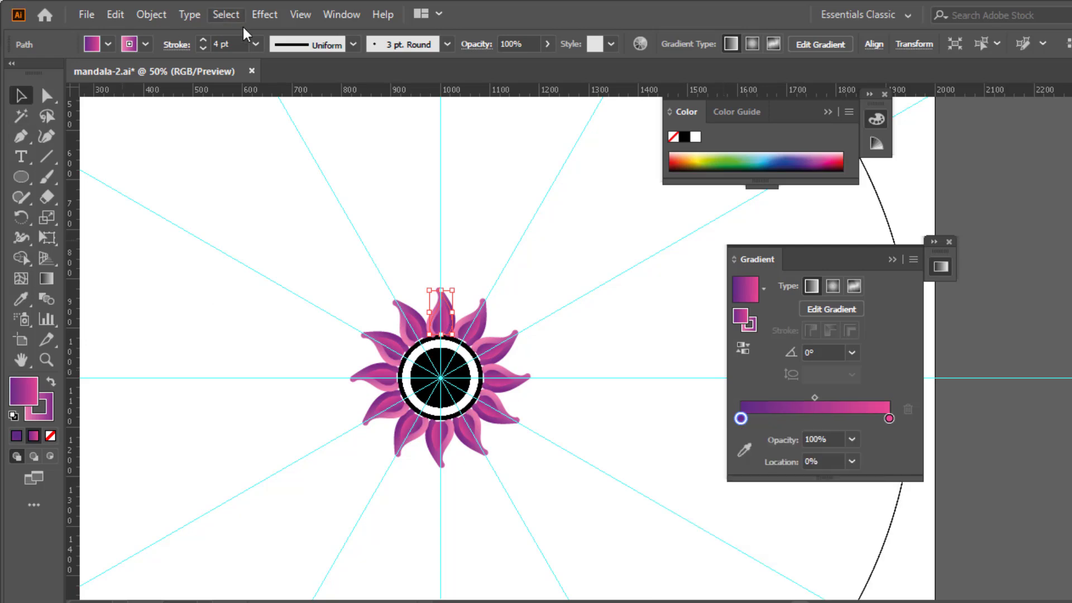
Step: Set the petal's stroke weight to 2 pt and deselect it
scroll(230, 45, "down", 2)
scroll(230, 44, "up", 1)
scroll(230, 44, "down", 1)
left_click(540, 297)
Step: Duplicate the black ring and enlarge the copy to about 375 px wide so it encloses the petals
key("ctrl+plus")
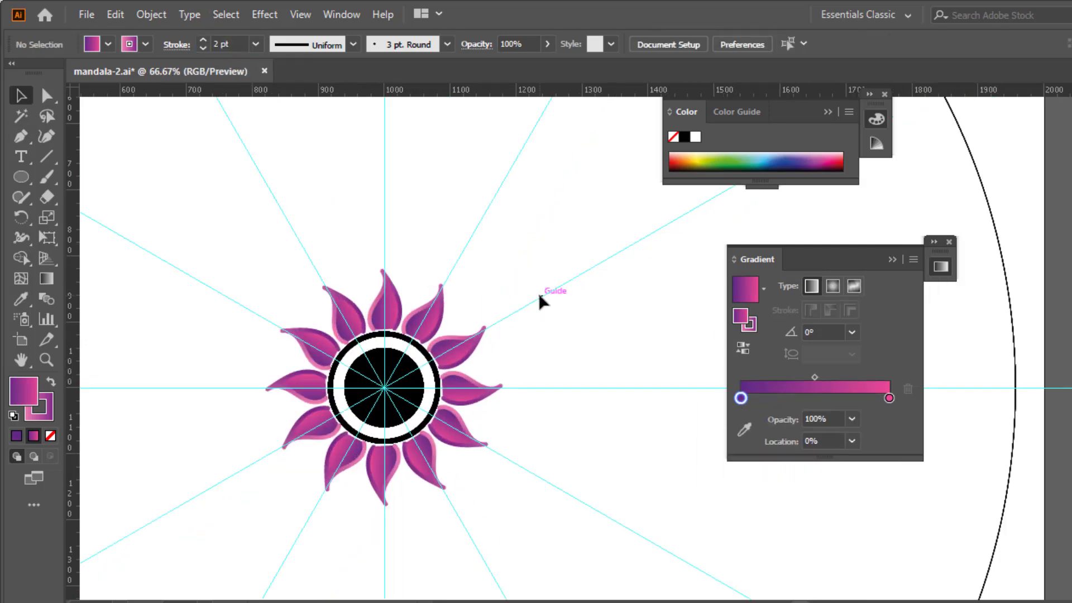
left_click_drag(539, 297, 566, 334)
left_click(47, 182)
left_click(23, 96)
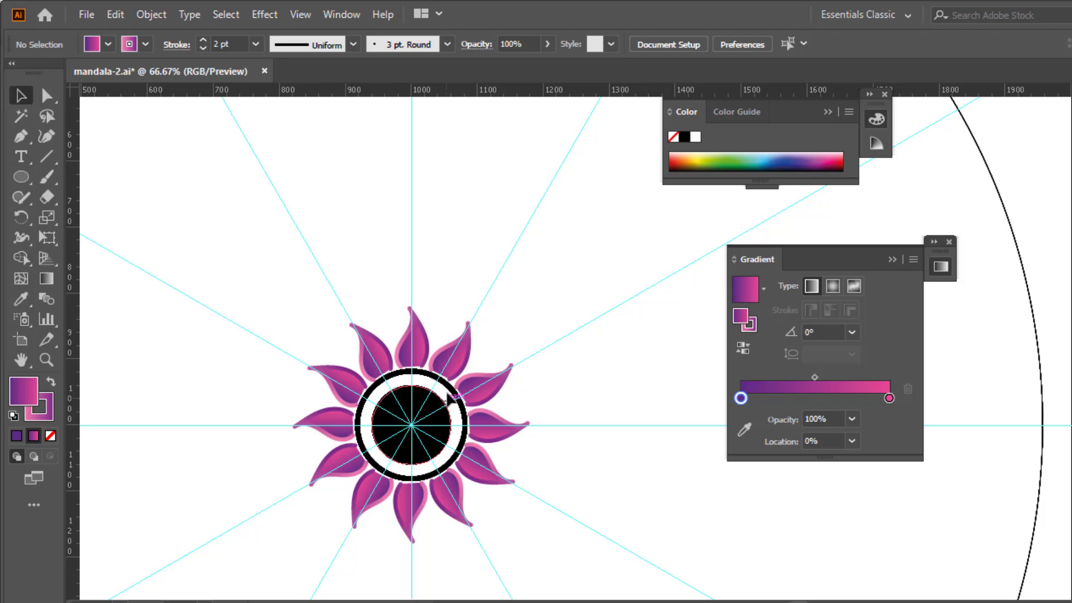
left_click(448, 411)
mouse_move(467, 369)
left_mouse_down()
mouse_move(539, 267)
mouse_move(311, 290)
left_mouse_up()
key("ctrl+plus")
Step: Sample the petal's violet-to-pink gradient with the Eyedropper and apply it to the outer ring's stroke
left_click(19, 300)
left_click(383, 210)
key("shift+x")
left_click(20, 97)
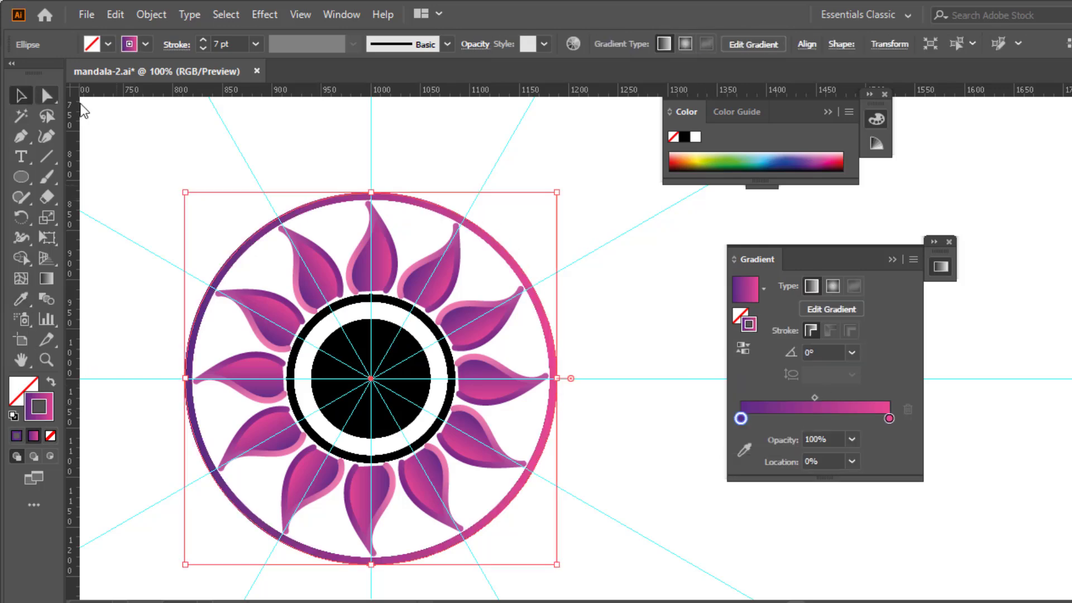
key("ctrl+shift+a")
Step: Paint concentric arcs edged with small loops against the ring's inner side, between two neighbouring petals
left_click(47, 176)
mouse_move(413, 206)
left_mouse_down()
mouse_move(426, 226)
mouse_move(445, 213)
left_mouse_up()
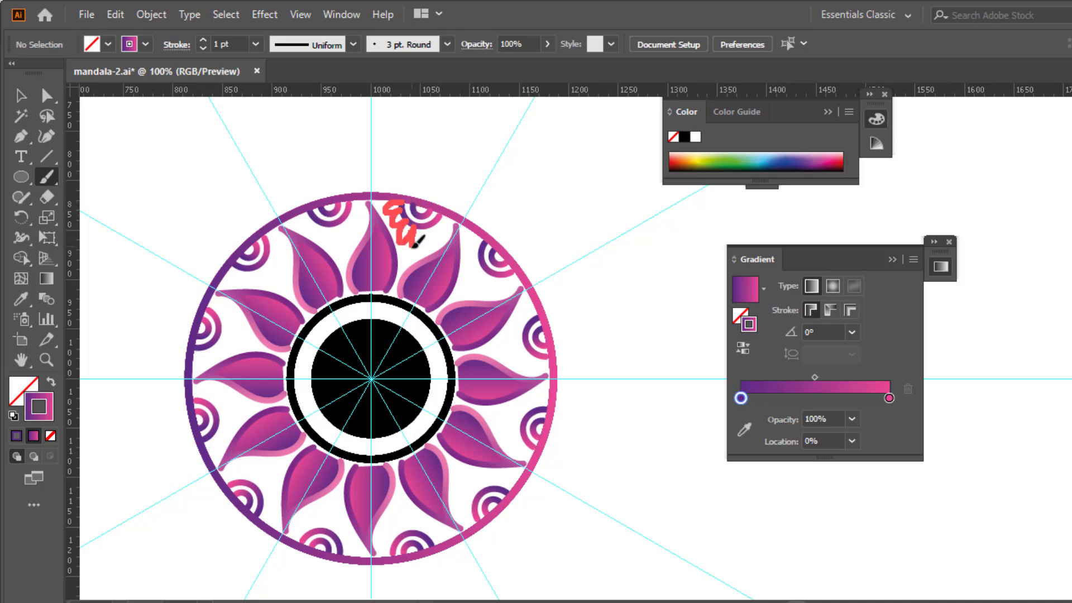
left_click_drag(504, 254, 516, 230)
Step: Add a second, slightly larger ring about 400 px wide with the gradient reversed to run from pink to violet
key("v")
key("ctrl+minus")
left_click(422, 256)
left_click(746, 353)
left_click(581, 335)
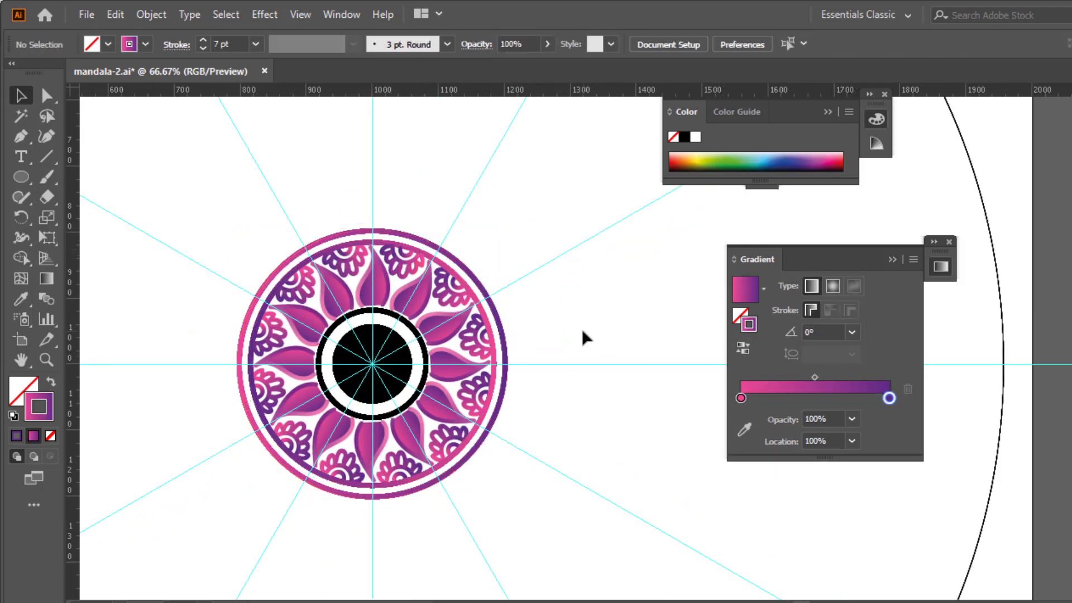
Step: Paint a small spiral curl on top of the outer ring at the vertical guide and set its stroke to 2 pt
key("b")
left_click_drag(369, 227, 368, 228)
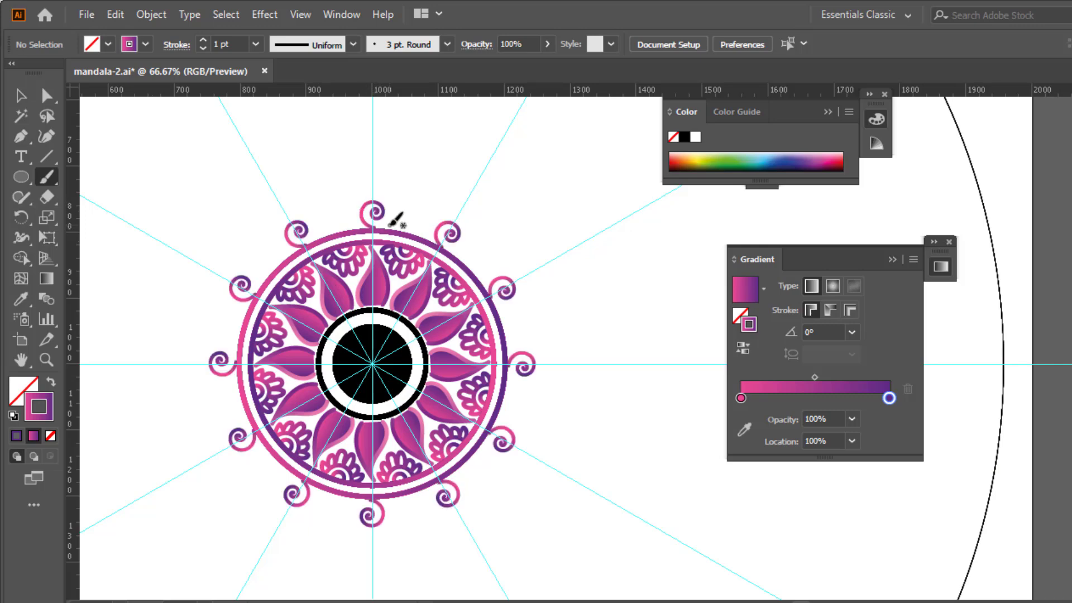
key("v")
left_click(380, 207)
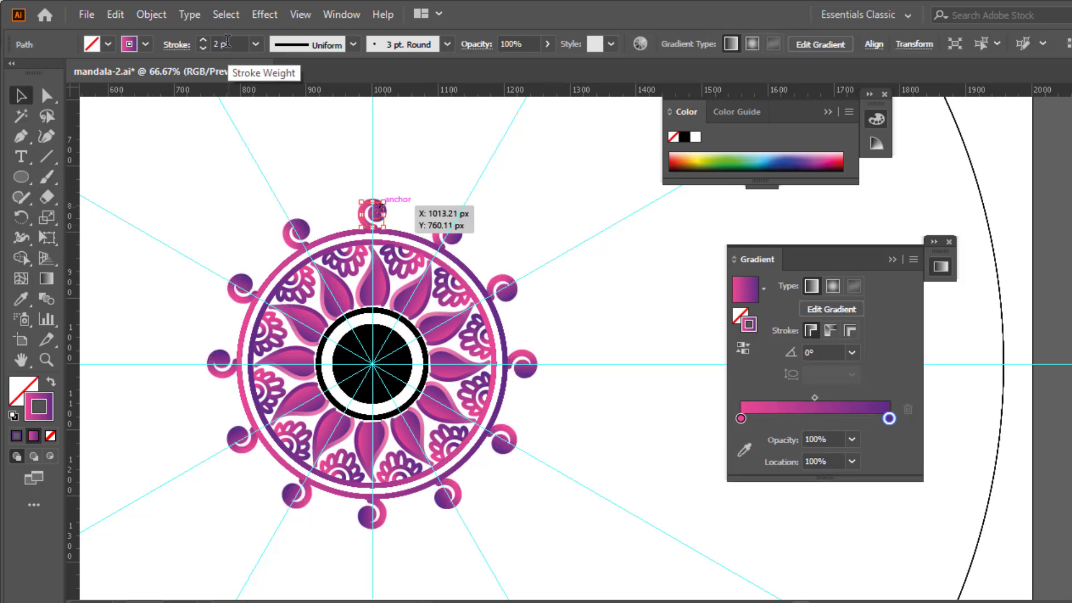
left_click(421, 163)
Step: Paint a wider arc around the small spiral curl at the vertical guide, starting and ending on the ring
key("ctrl+1")
left_click(47, 176)
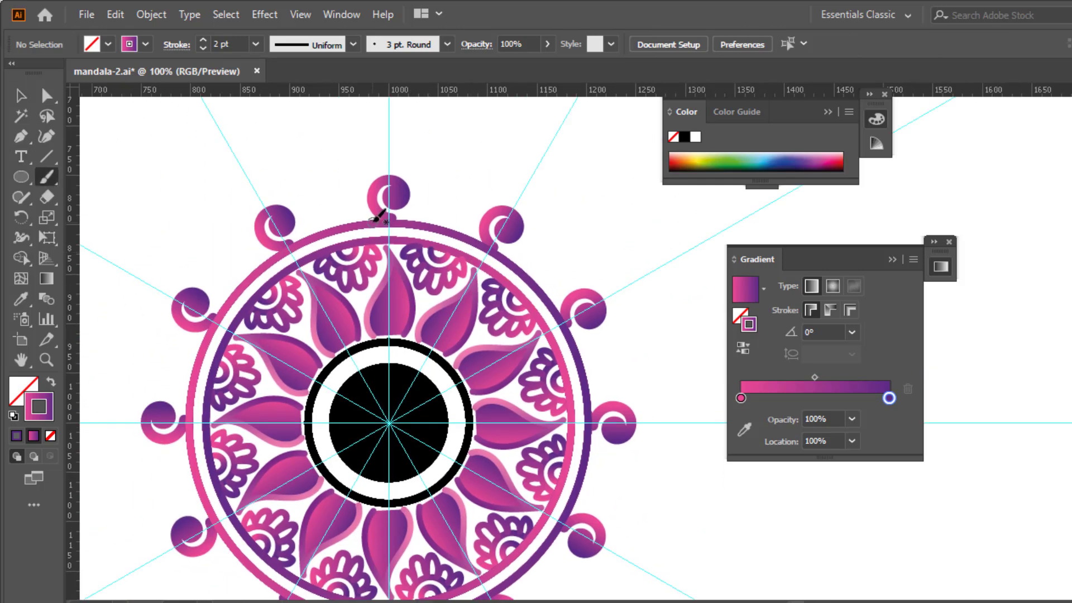
mouse_move(361, 180)
left_mouse_down()
mouse_move(394, 168)
mouse_move(426, 188)
mouse_move(362, 210)
mouse_move(364, 171)
mouse_move(402, 163)
mouse_move(429, 190)
left_mouse_up()
key("ctrl+z")
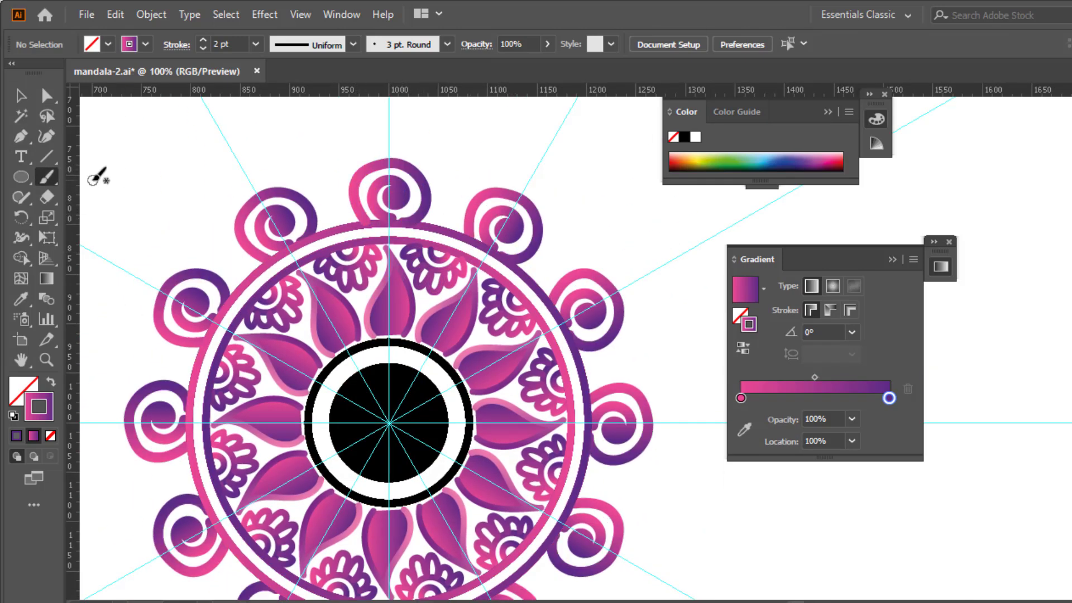
Step: Smooth the wider arc around the spiral curl with the Smooth tool
left_click(20, 96)
left_click(427, 174)
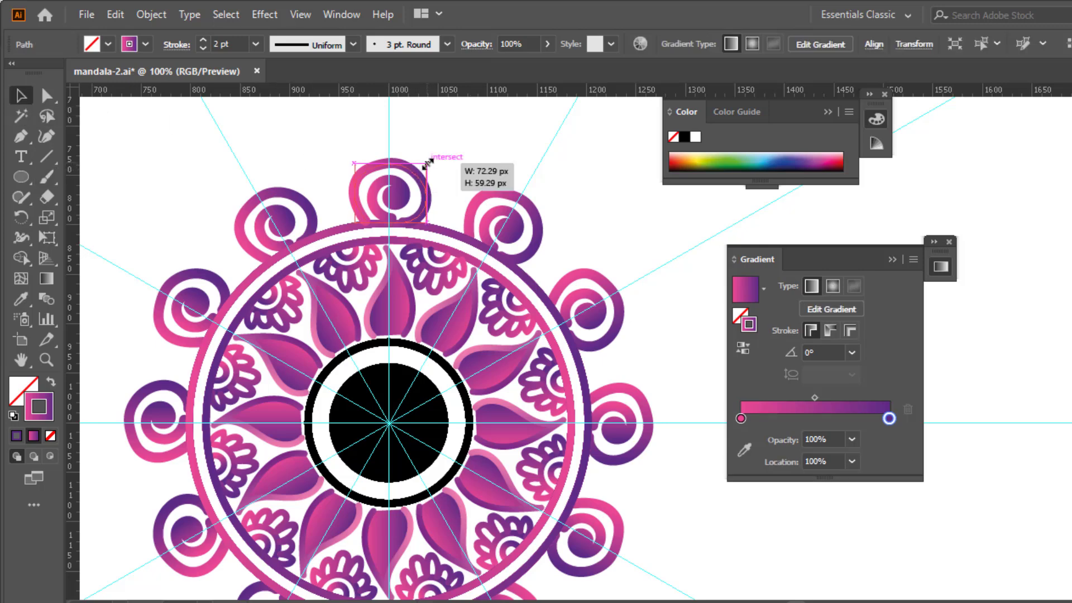
left_click_drag(21, 197, 68, 237)
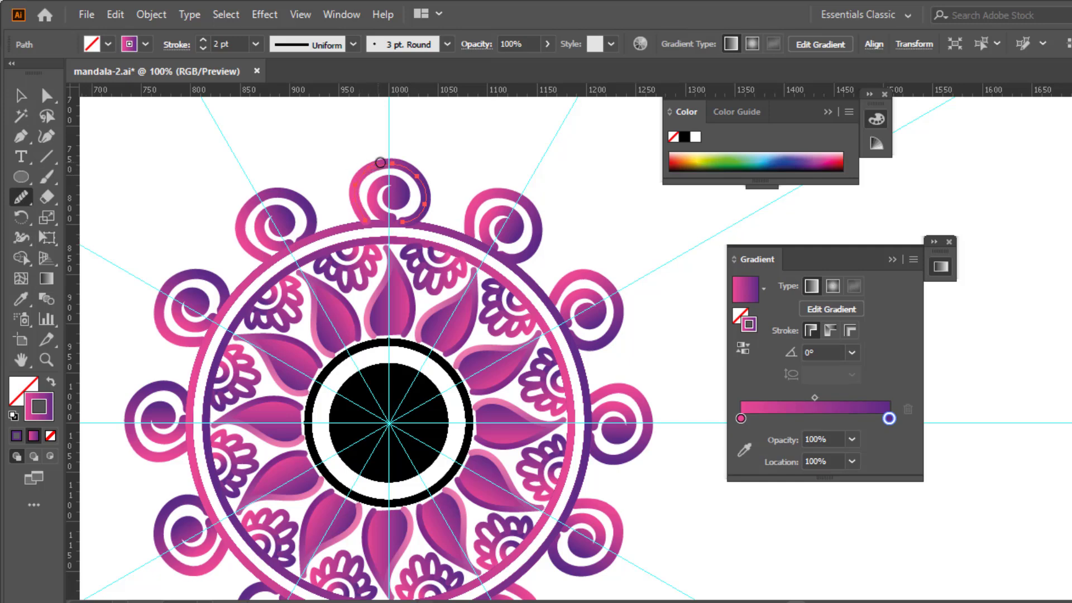
key("v")
left_click(471, 167)
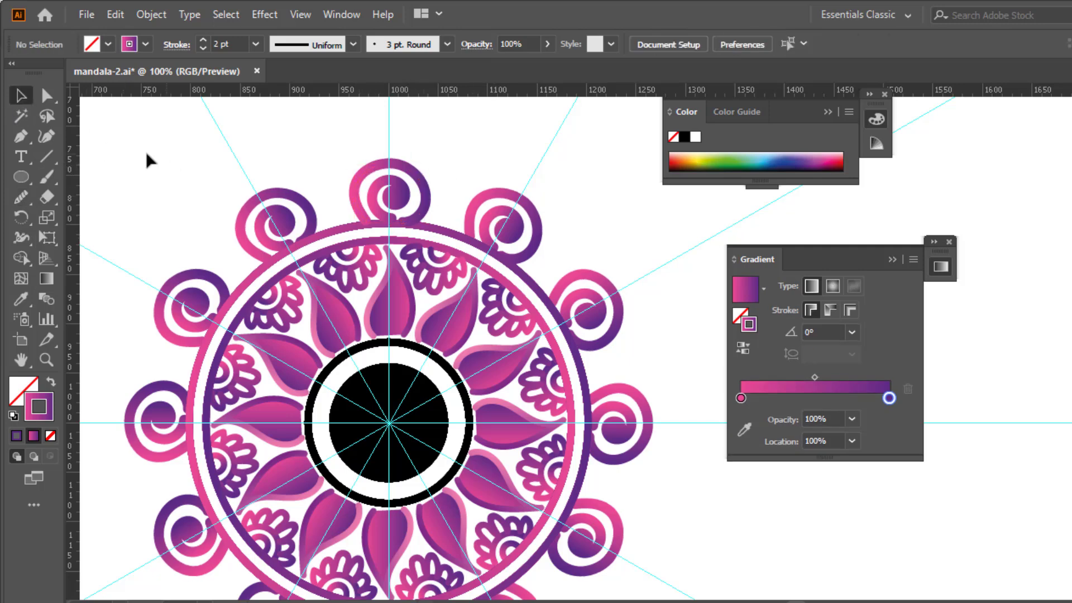
Step: Paint a row of small loops around the outside of the spiral's arc, down to the ring on both sides
key("b")
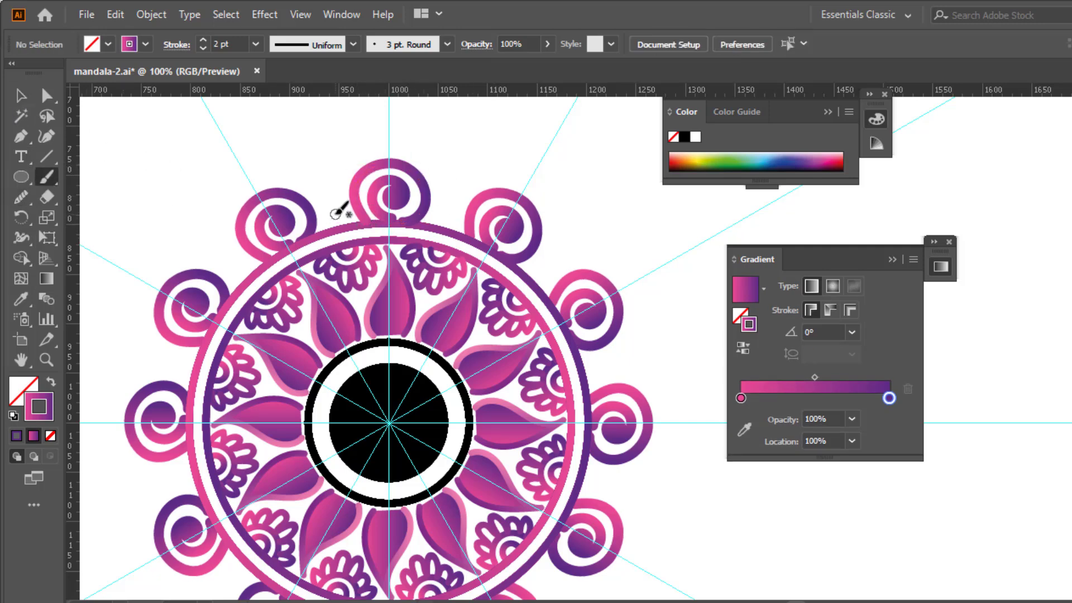
left_click_drag(334, 213, 363, 216)
mouse_move(320, 183)
left_mouse_down()
mouse_move(345, 190)
mouse_move(350, 221)
mouse_move(364, 216)
mouse_move(353, 182)
left_mouse_up()
key("ctrl+z")
key("ctrl+z")
key("ctrl+z")
mouse_move(351, 181)
left_mouse_down()
mouse_move(346, 159)
mouse_move(367, 168)
mouse_move(380, 137)
mouse_move(388, 165)
left_mouse_up()
mouse_move(391, 162)
left_mouse_down()
mouse_move(418, 153)
mouse_move(415, 168)
left_mouse_up()
mouse_move(414, 170)
left_mouse_down()
mouse_move(421, 161)
mouse_move(428, 186)
mouse_move(420, 222)
left_mouse_up()
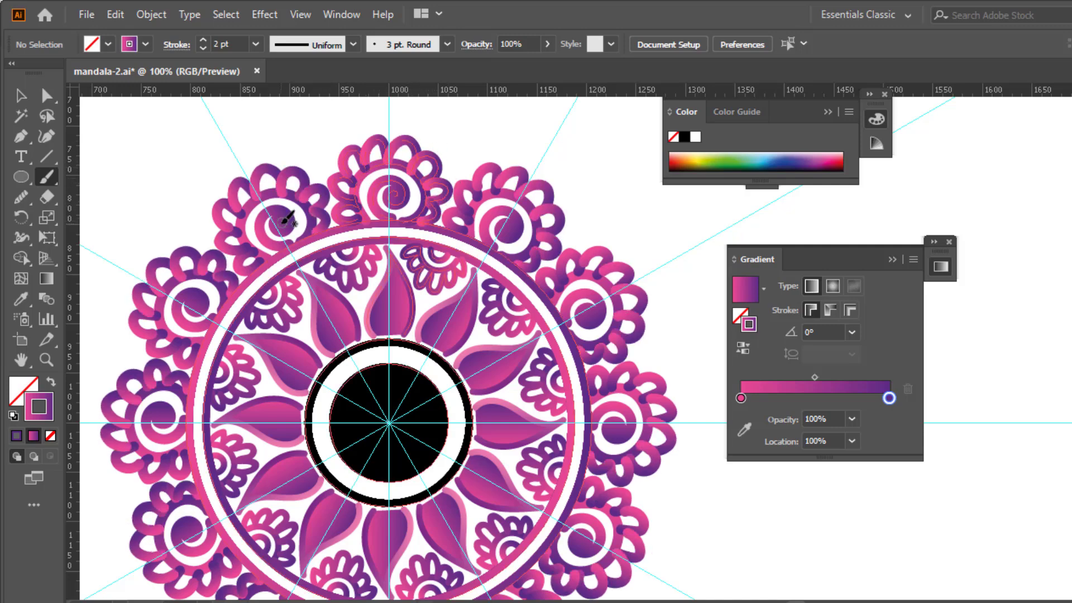
Step: Bring the wider spiral arc to the front so that it overlaps the bases of the loops
left_click(21, 96)
right_click(416, 177)
mouse_move(474, 464)
left_click(631, 463)
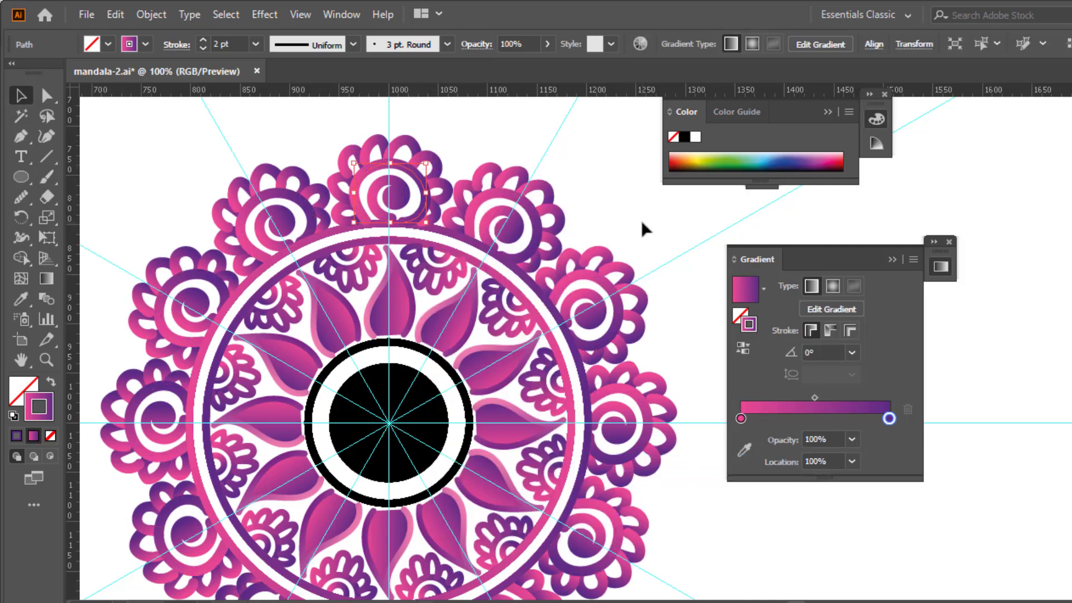
left_click(642, 228)
Step: Duplicate the outer ring and enlarge the copy from its centre to about 600 px wide, enclosing the flower motifs
scroll(389, 339, "down", 1)
left_click(471, 292)
left_click_drag(525, 260, 590, 136)
Step: Try filling the new outer ring with the gradient and sending it to the back
left_click(21, 386)
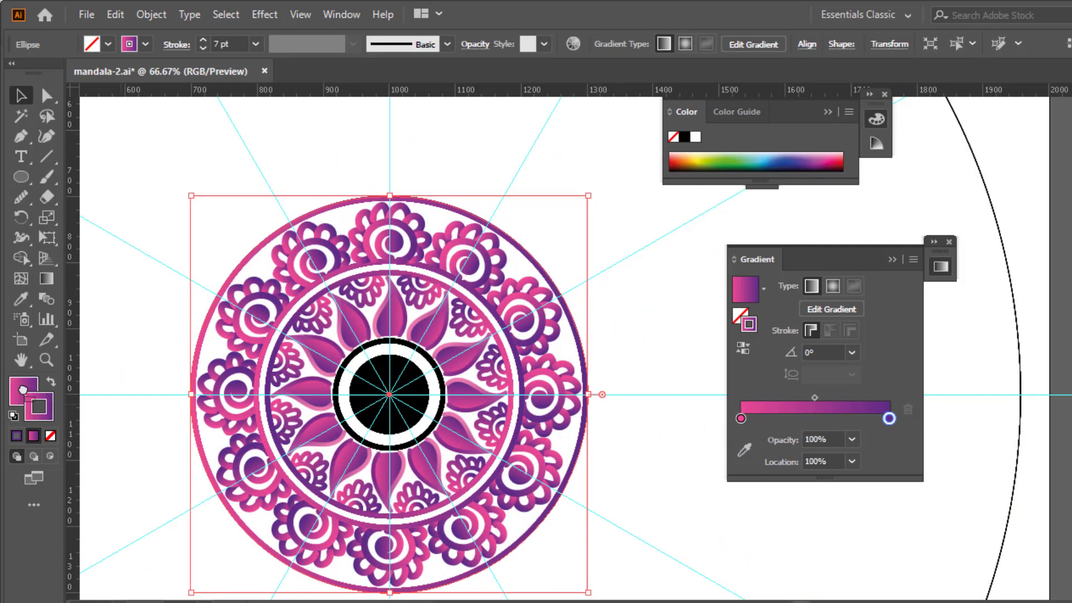
key("period")
right_click(495, 302)
mouse_move(543, 531)
left_click(751, 588)
key("ctrl+z")
key("ctrl+z")
left_click(644, 236)
Step: Paint a small sprig of three leaves with a 1 pt stroke against the outer ring, between two flower motifs
key("ctrl+minus")
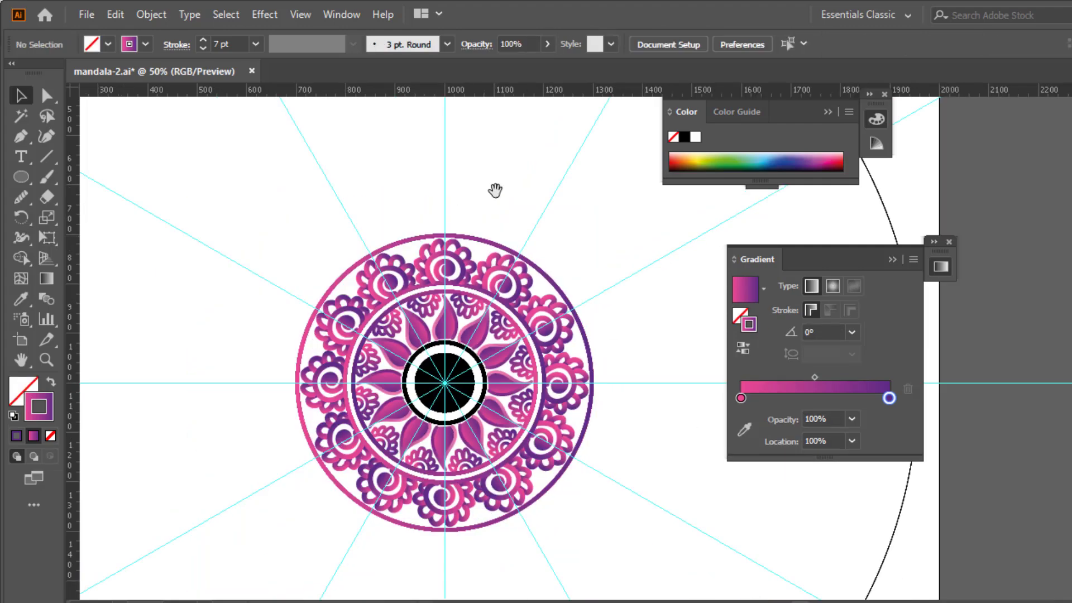
left_click_drag(496, 144, 402, 189)
key("ctrl+plus")
key("ctrl+a")
key("ctrl+plus")
key("b")
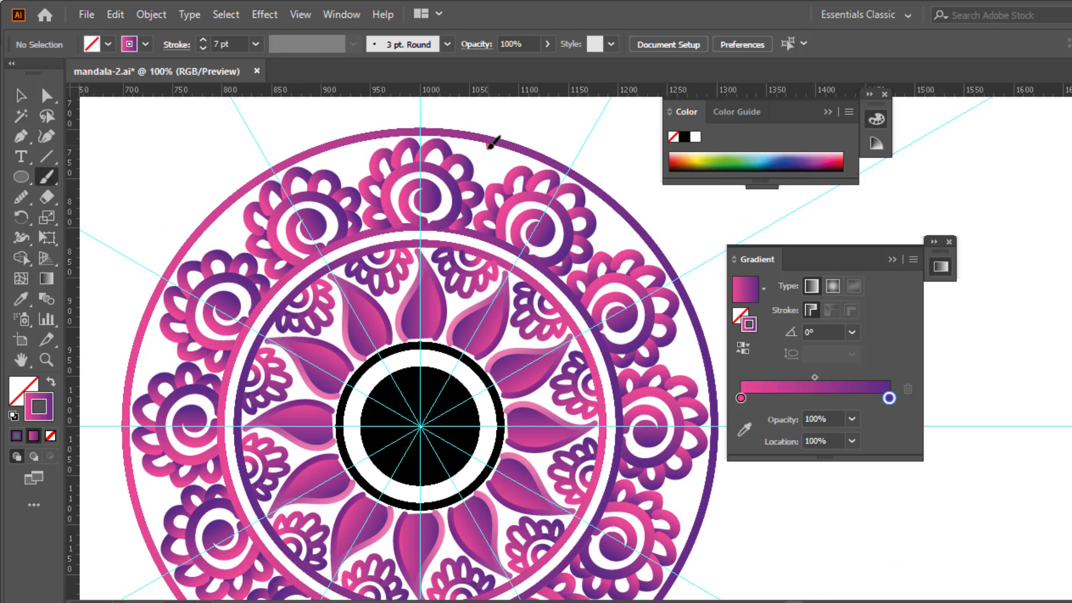
left_click_drag(492, 177, 504, 146)
key("ctrl+z")
key("backslash")
left_click(22, 95)
key("b")
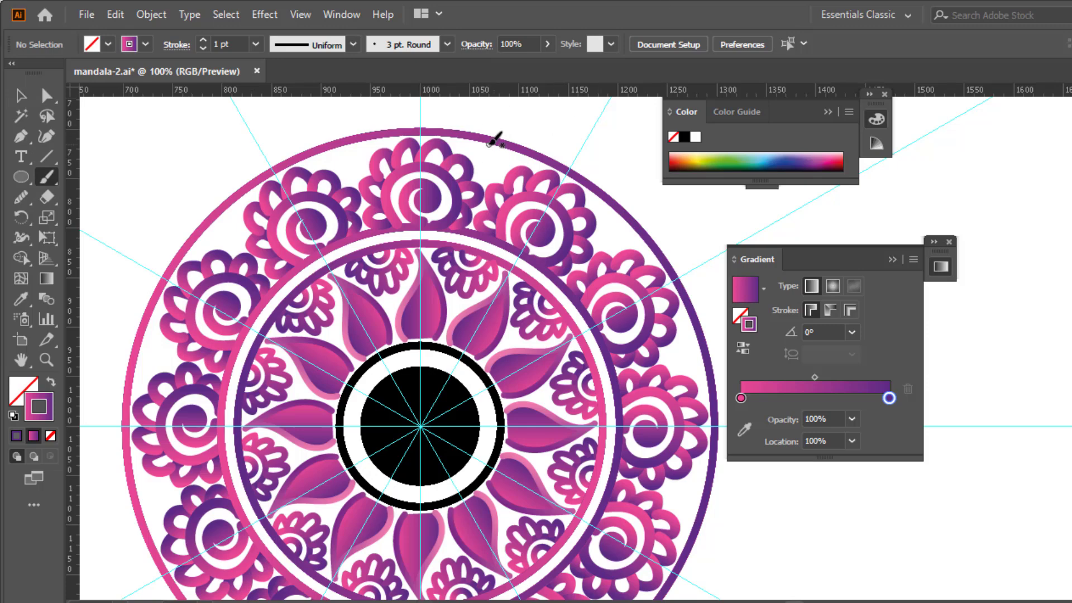
mouse_move(485, 180)
left_mouse_down()
mouse_move(496, 146)
mouse_move(471, 149)
mouse_move(489, 143)
left_mouse_up()
key("ctrl+z")
mouse_move(495, 143)
left_mouse_down()
mouse_move(507, 151)
mouse_move(496, 146)
left_mouse_up()
left_click(21, 95)
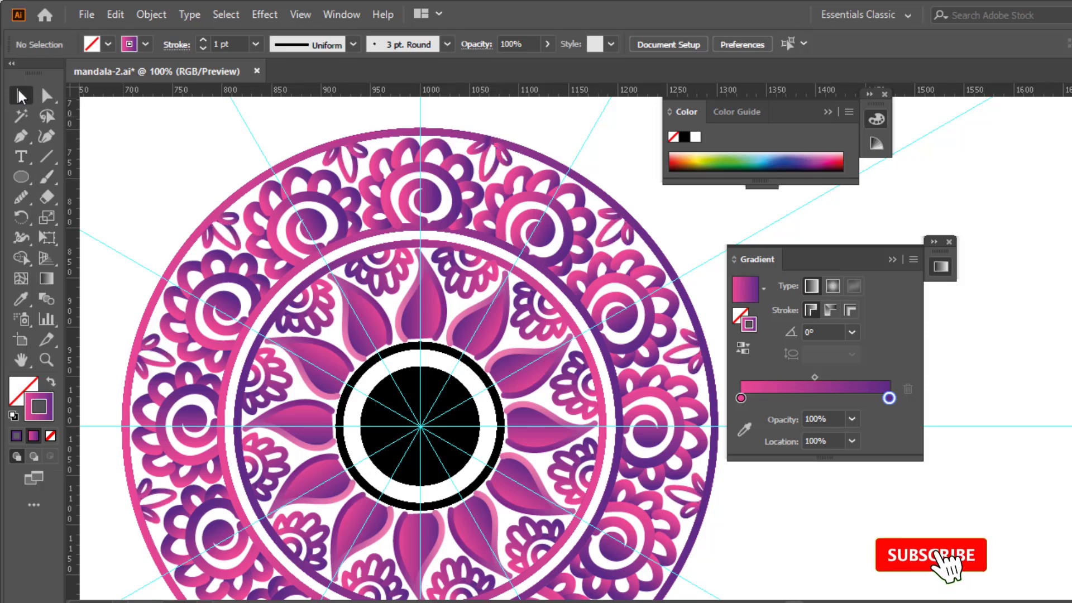
Step: Apply the pink-to-violet gradient to the black centre circle's fill and stroke, and reverse the gradient on its stroke
key("ctrl+minus")
left_click_drag(491, 241, 352, 250)
left_click(409, 220)
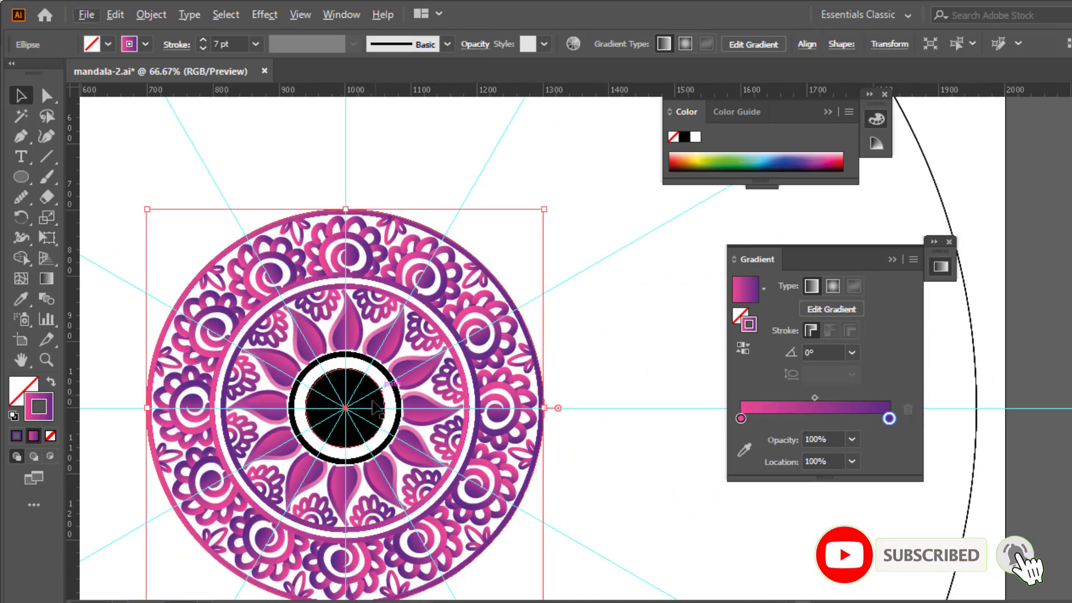
left_click(374, 392)
left_click(21, 300)
left_click(311, 344)
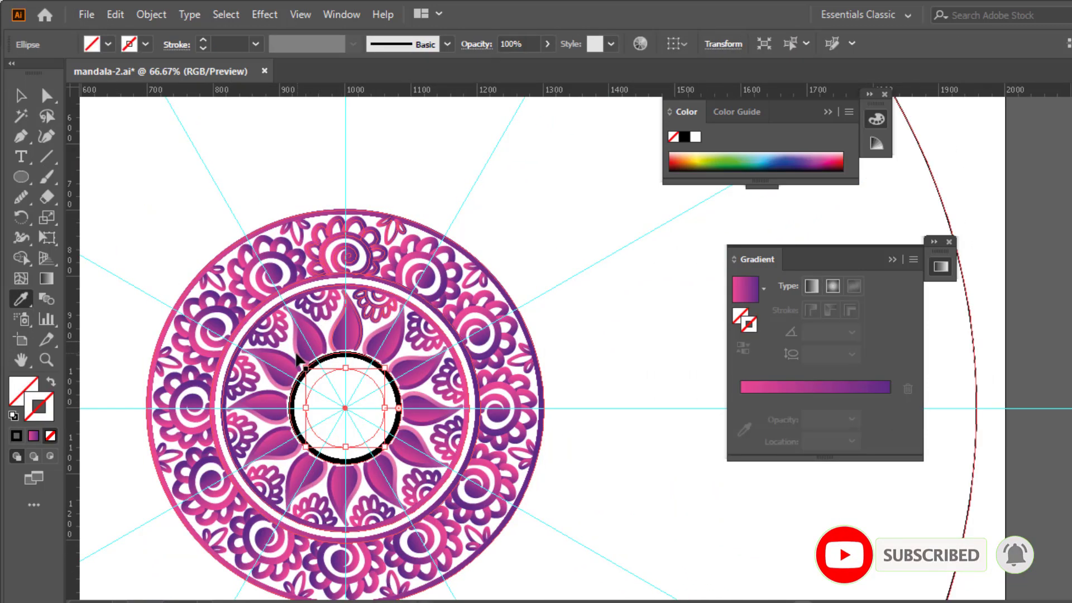
key("ctrl+z")
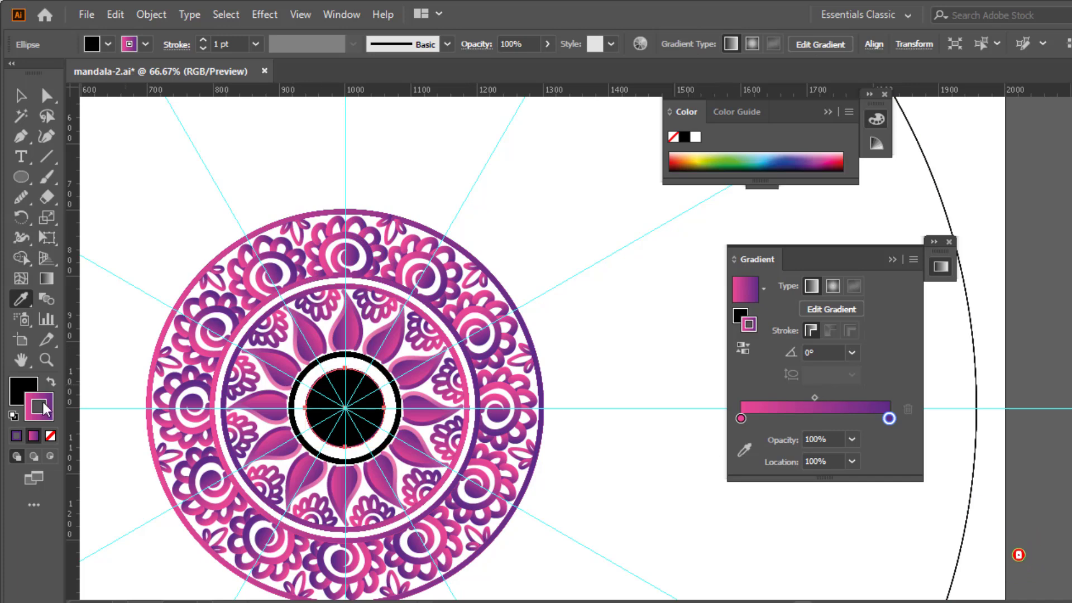
left_click_drag(45, 409, 28, 392)
left_click(18, 100)
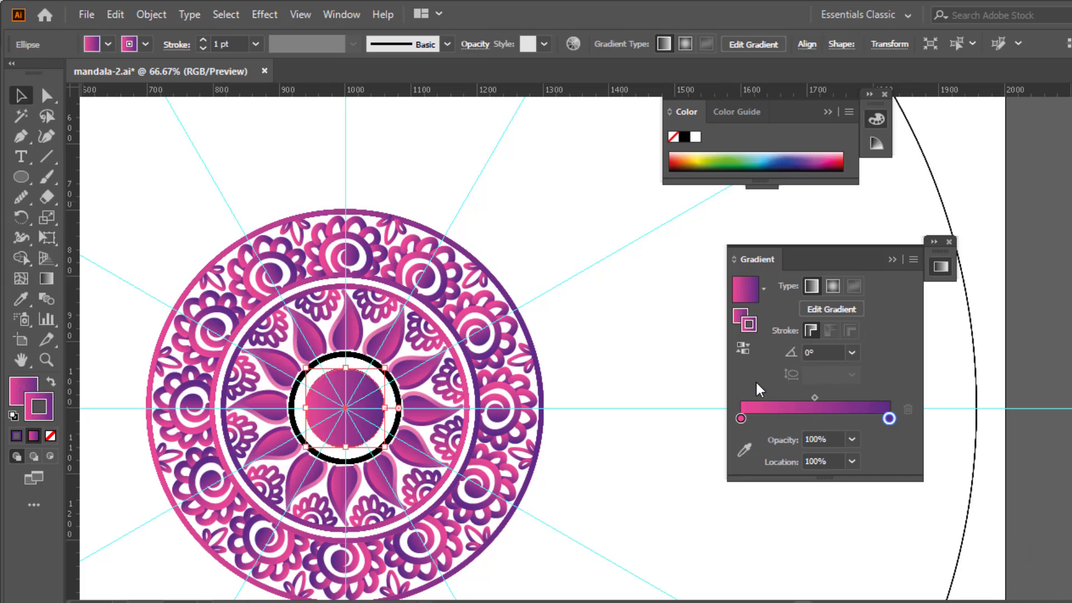
left_click(744, 348)
left_click(528, 201)
Step: Apply the gradient to the stroke of the black ring around the centre circle
left_click(379, 366)
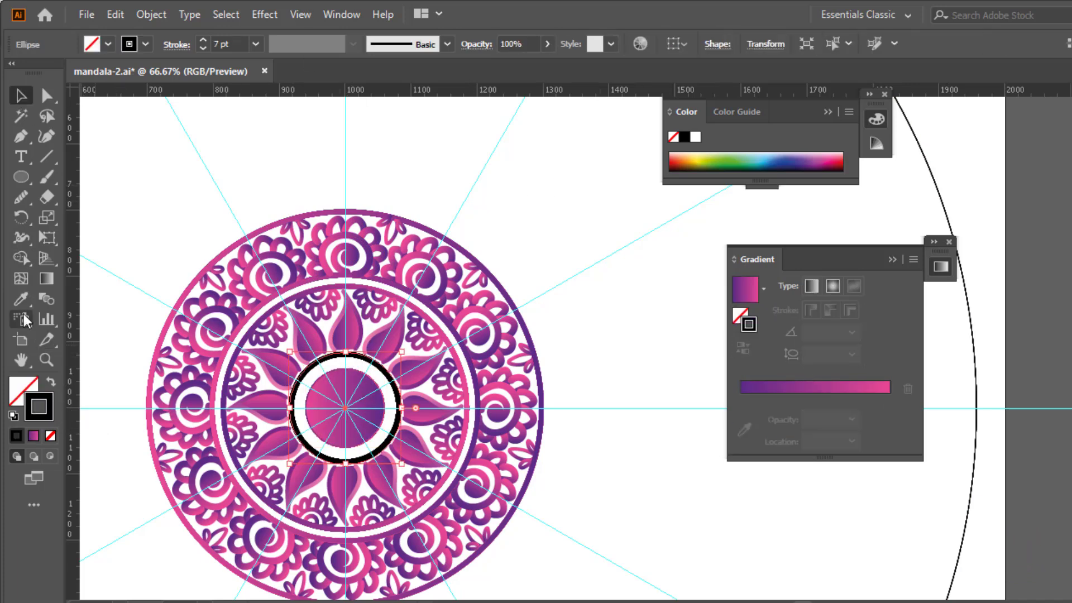
key(".")
left_click(592, 223)
Step: Copy the inner petal on the vertical guide straight outward to just beyond the outer ring
key("ctrl+minus")
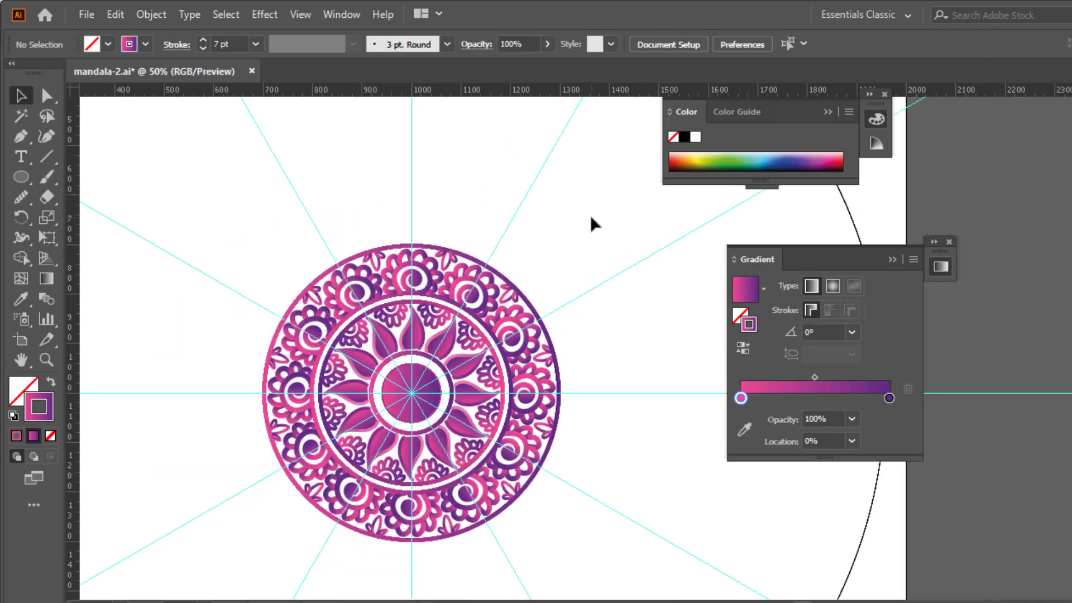
left_click_drag(592, 245, 549, 205)
left_click_drag(370, 300, 370, 193)
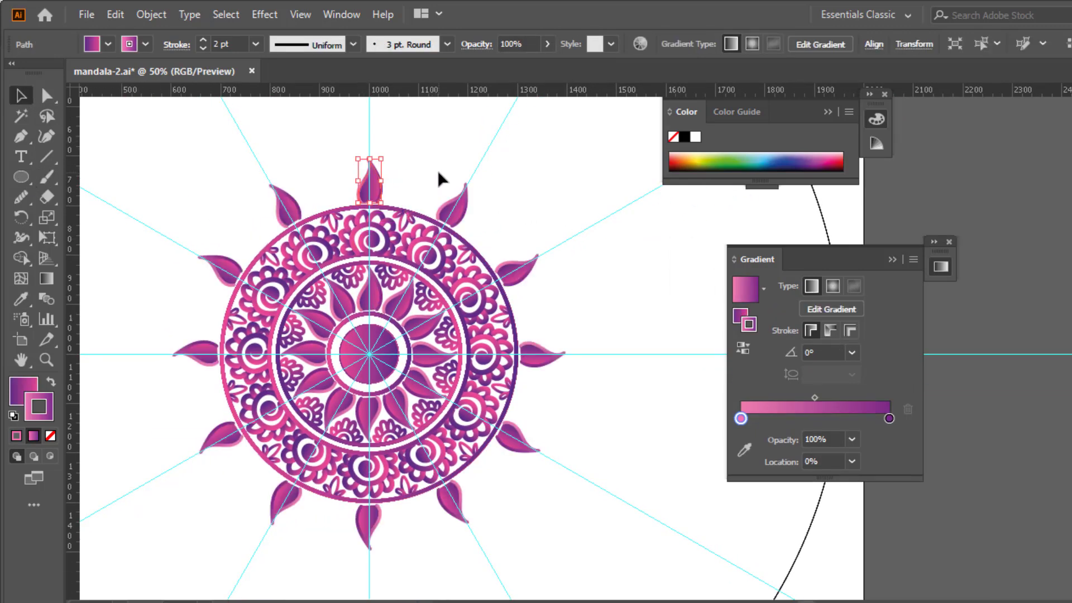
Step: Nudge the copied petal along the vertical guide until its base rests on the outer ring
left_click(438, 179)
left_click(372, 179)
key("Up")
key("Up")
key("Up")
key("Up")
key("Up")
key("Up")
key("Up")
key("Up")
key("Up")
key("Up")
key("Down")
key("Down")
key("Down")
key("Down")
key("Down")
key("Down")
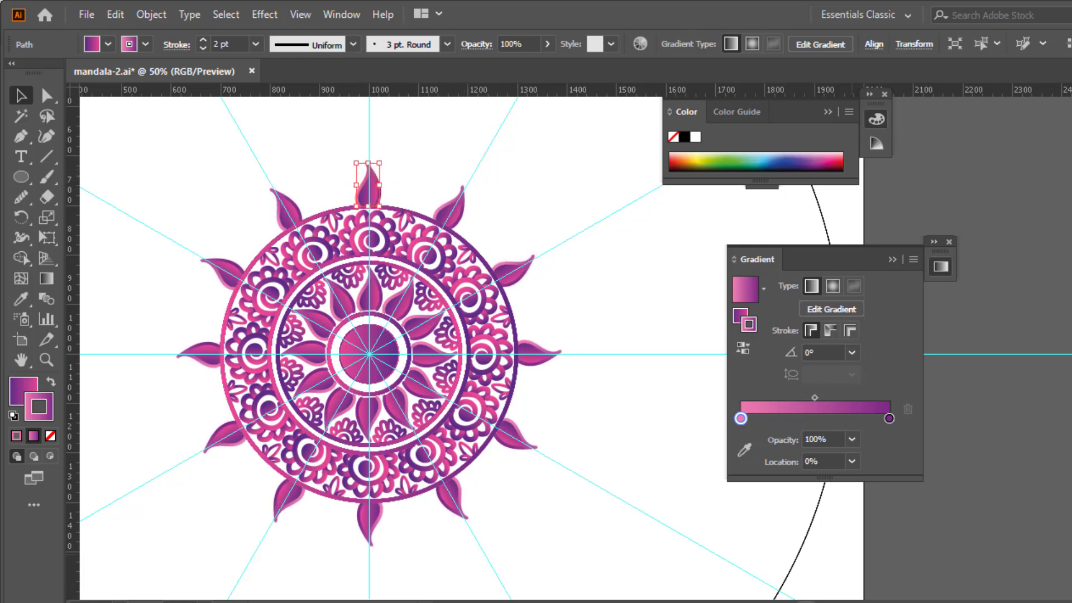
Step: Send the copied petal to the back, behind the outer ring
left_click(443, 146)
right_click(370, 186)
mouse_move(422, 471)
left_click(608, 526)
left_click(620, 363)
Step: Darken the outer petal's fill gradient by adding black to the violet stop and setting the pink stop to 100% magenta and 7% black
key("ctrl+plus")
key("ctrl+plus")
left_click_drag(188, 211, 478, 375)
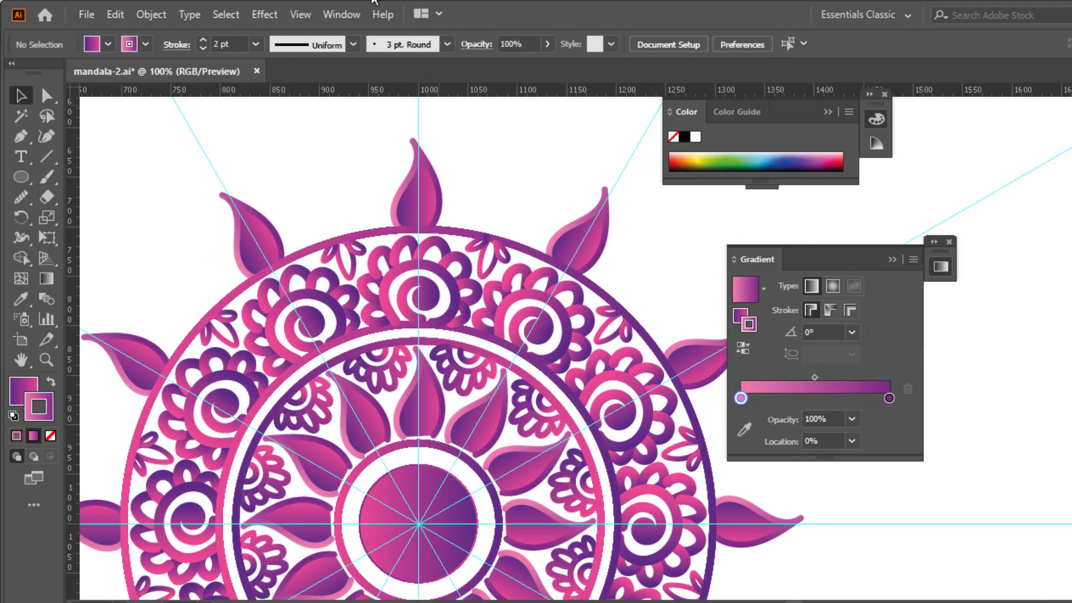
left_click(422, 196)
left_click(23, 389)
double_click(741, 419)
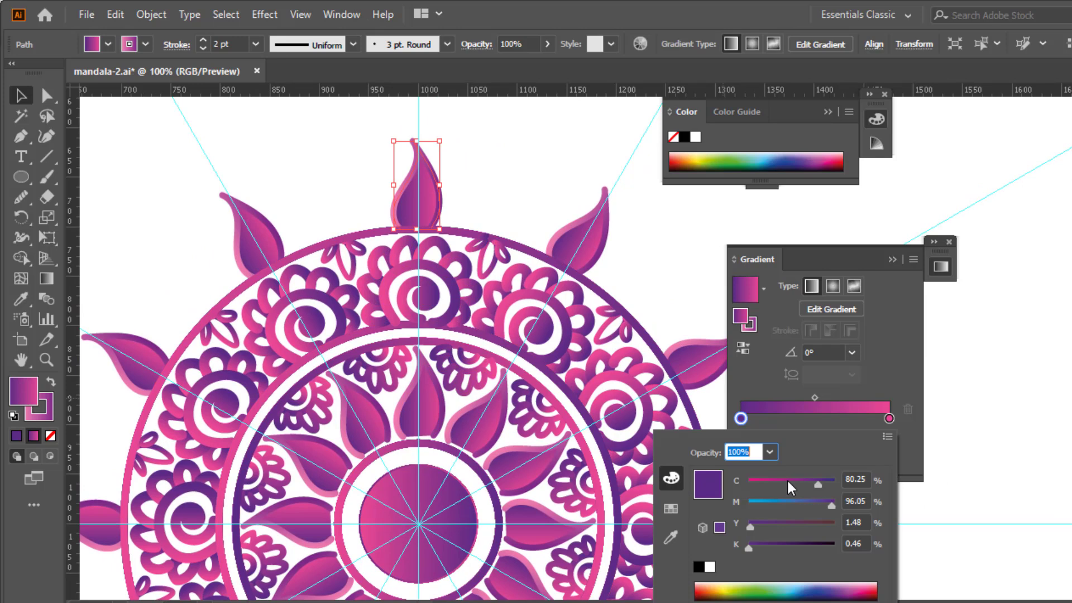
left_click_drag(784, 545, 793, 545)
left_click(889, 418)
left_click(794, 545)
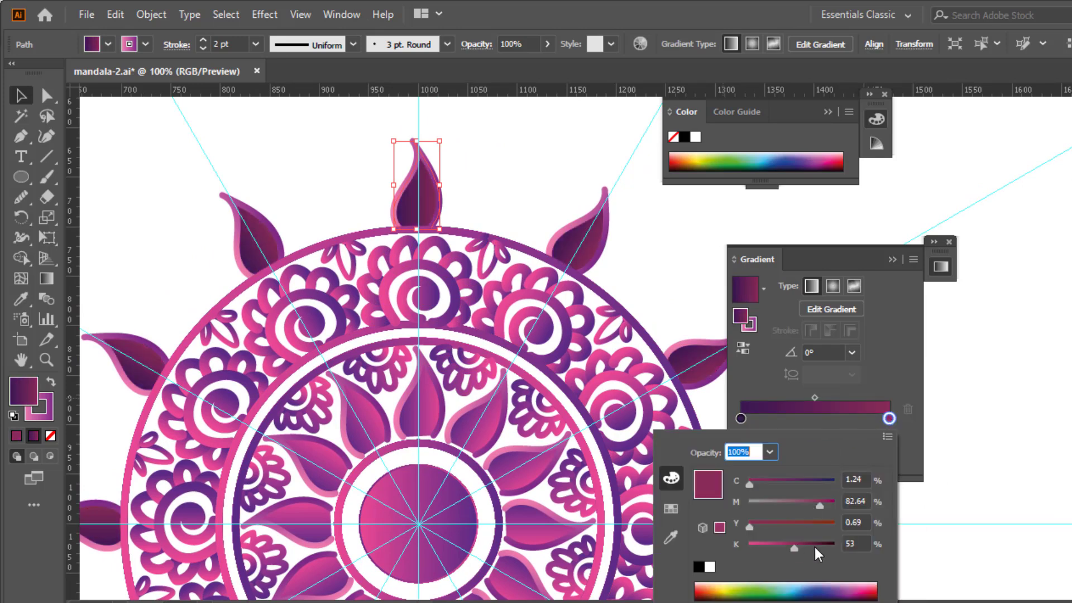
left_click(754, 545)
left_click(835, 502)
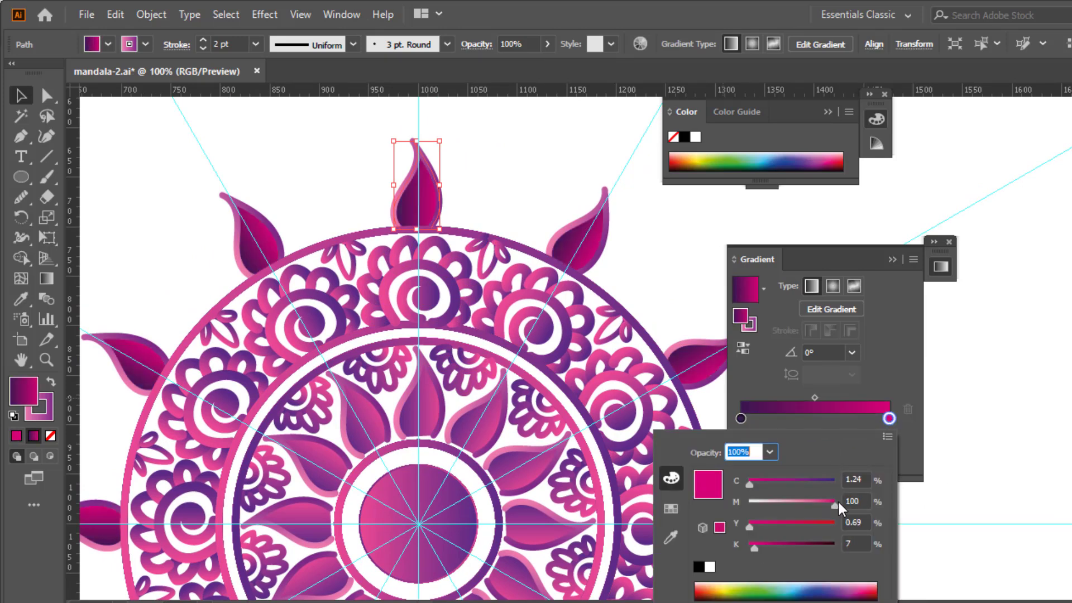
Step: Copy the darker fill gradient to the outer petal's stroke and reverse it there
left_click(24, 386)
left_click_drag(28, 391, 46, 397)
left_click(743, 347)
left_click(490, 167)
Step: Paint white arcs and a row of white dots with a 2 pt stroke inside the base of the outer petal
left_click(435, 393)
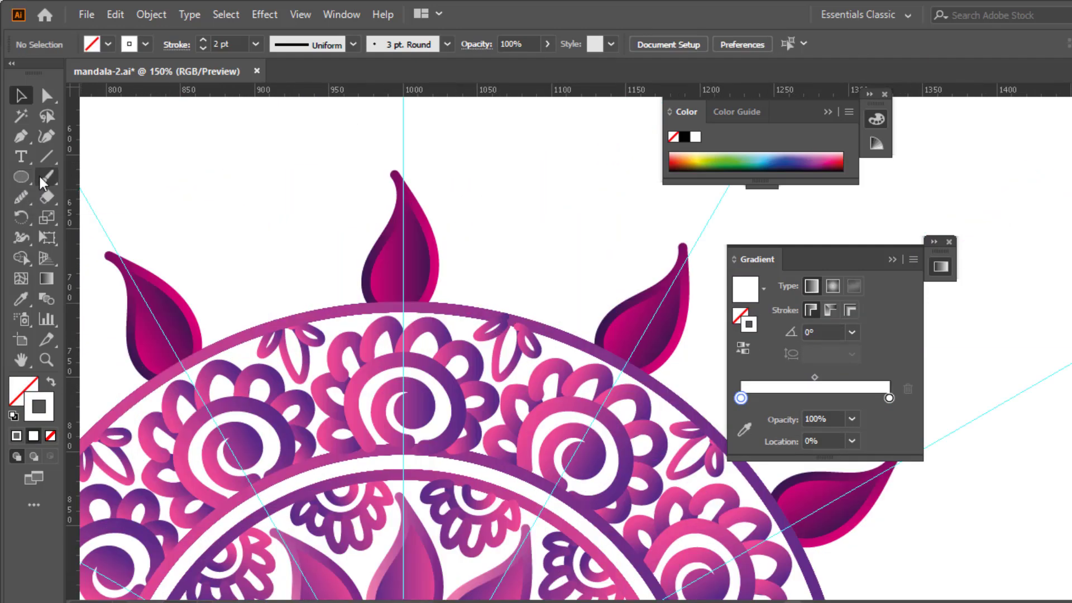
left_click(47, 178)
mouse_move(385, 300)
left_mouse_down()
mouse_move(422, 294)
mouse_move(395, 272)
mouse_move(426, 282)
mouse_move(376, 287)
mouse_move(395, 271)
mouse_move(428, 280)
left_mouse_up()
key("ctrl+z")
left_click(379, 263)
left_click(392, 258)
left_click(403, 258)
left_click(415, 258)
key("v")
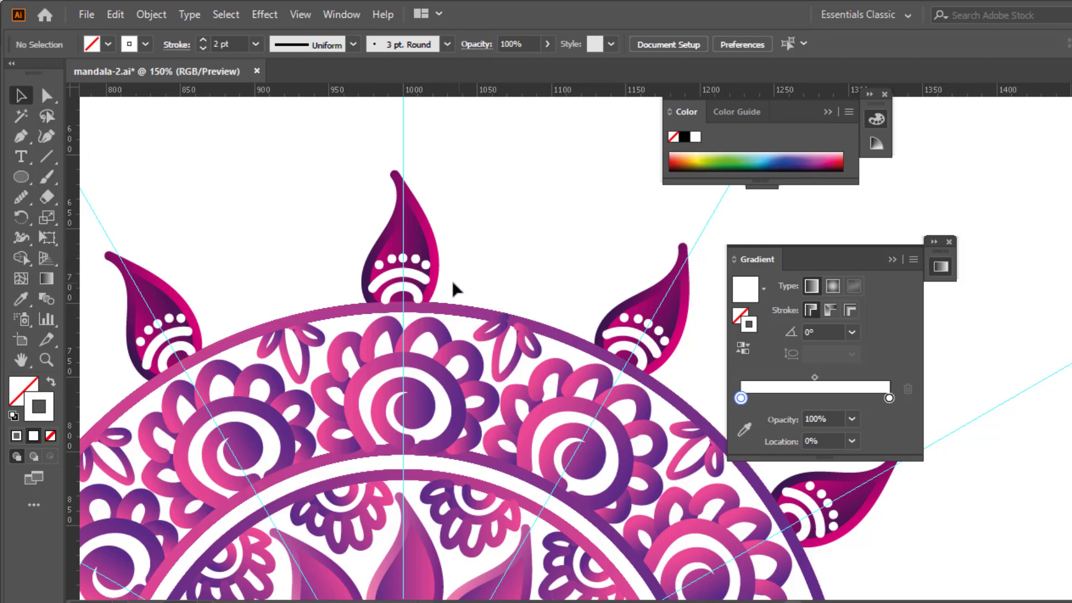
Step: Group the decorated outer petal and rotate two copies of it around the mandala's centre to fill the gap between neighbouring petals
left_click_drag(459, 289, 346, 237)
key("ctrl+minus")
key("space")
left_click_drag(462, 315, 571, 186)
left_click(21, 217)
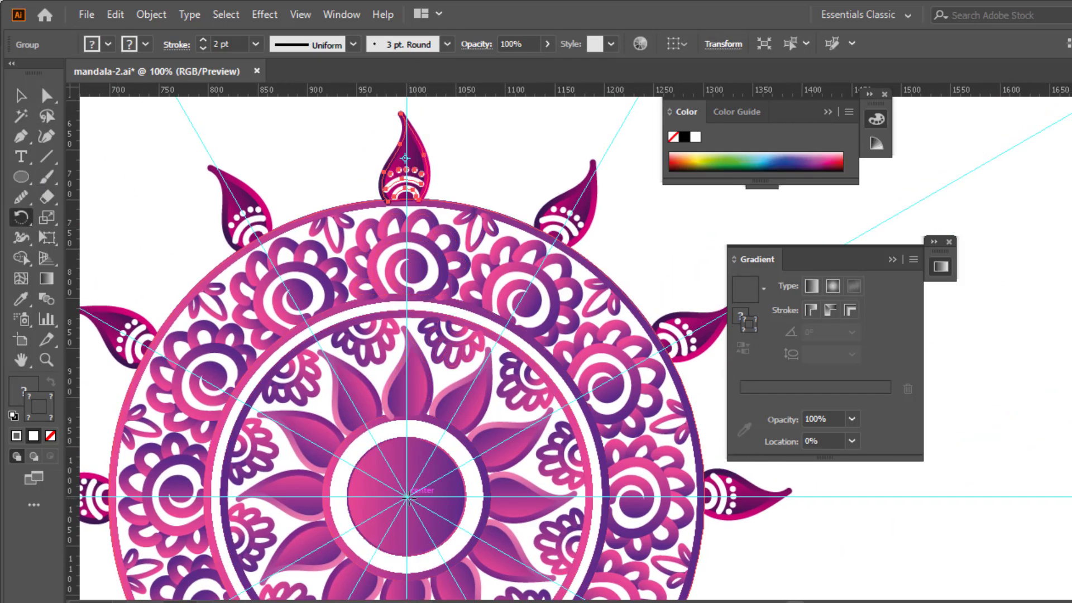
left_click_drag(418, 159, 494, 183)
key("ctrl+d")
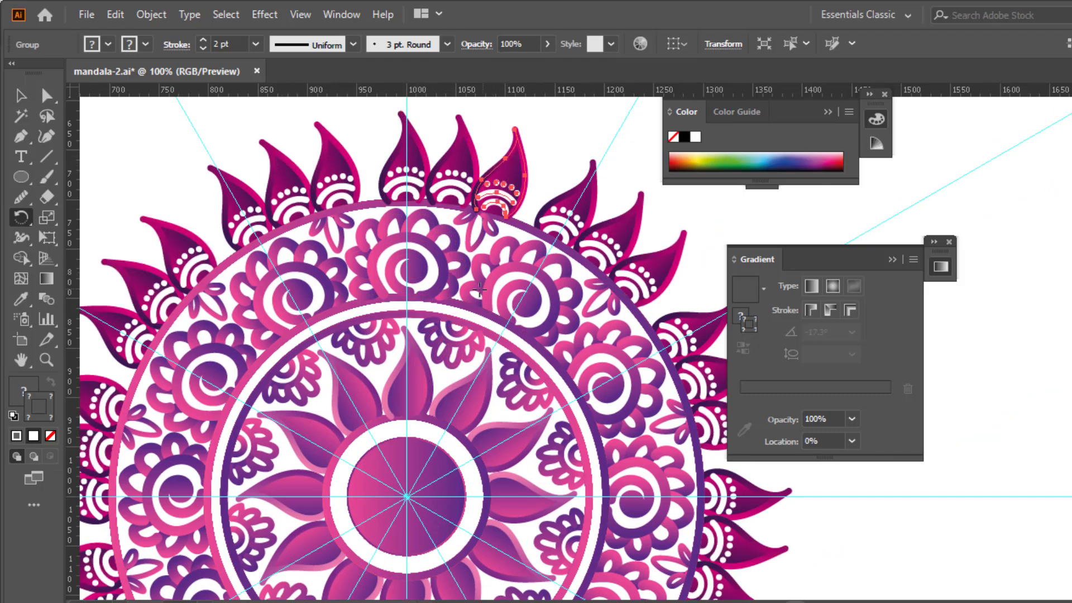
Step: Enlarge the three outer petals together and nudge them upward so that their bases sit on the outer ring
key("v")
left_click_drag(553, 152, 379, 128)
left_click_drag(527, 112, 537, 104)
left_click_drag(523, 174, 524, 169)
scroll(527, 154, "up", 1)
left_click_drag(535, 122, 540, 115)
scroll(558, 190, "up", 4)
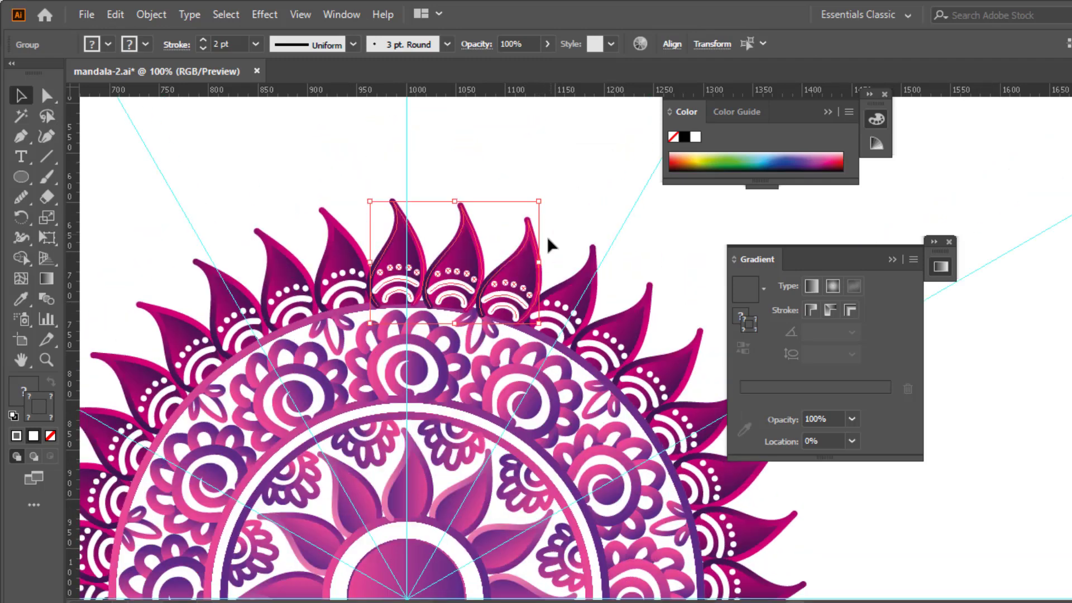
key("Up")
key("Up")
key("Up")
key("Up")
key("Down")
Step: Send the three outer petals behind the ring and deselect them
right_click(534, 259)
mouse_move(614, 449)
left_click(746, 487)
key("ctrl+minus")
key("ctrl+minus")
key("ctrl+shift+a")
Step: Duplicate the outer ring in front and enlarge the copy from its centre to about 830 px wide, enclosing the dark petals
left_click(490, 258)
key("ctrl+c")
key("ctrl+f")
left_click_drag(535, 215, 592, 141)
Step: Give the new ring a pink-to-violet gradient stroke with a weight of 10 pt
left_click(27, 295)
left_click(357, 172)
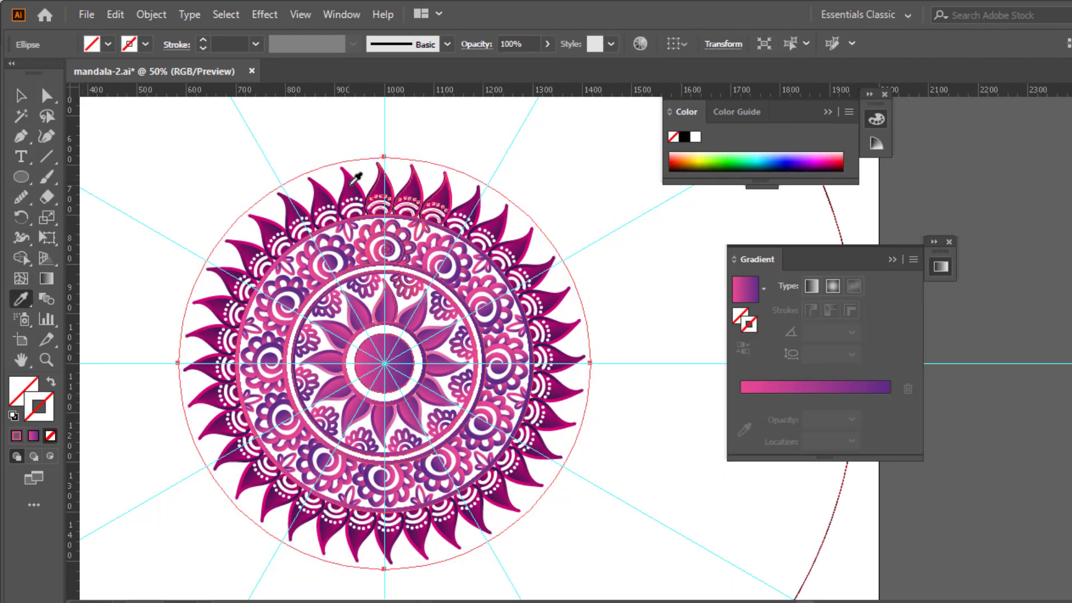
scroll(237, 44, "up", 10)
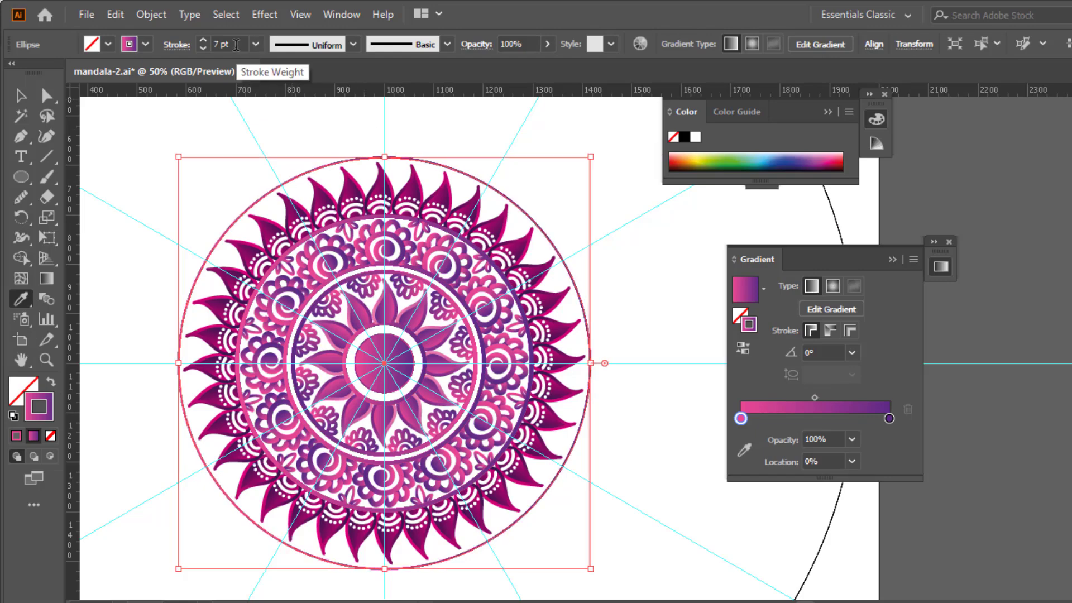
scroll(236, 44, "down", 10)
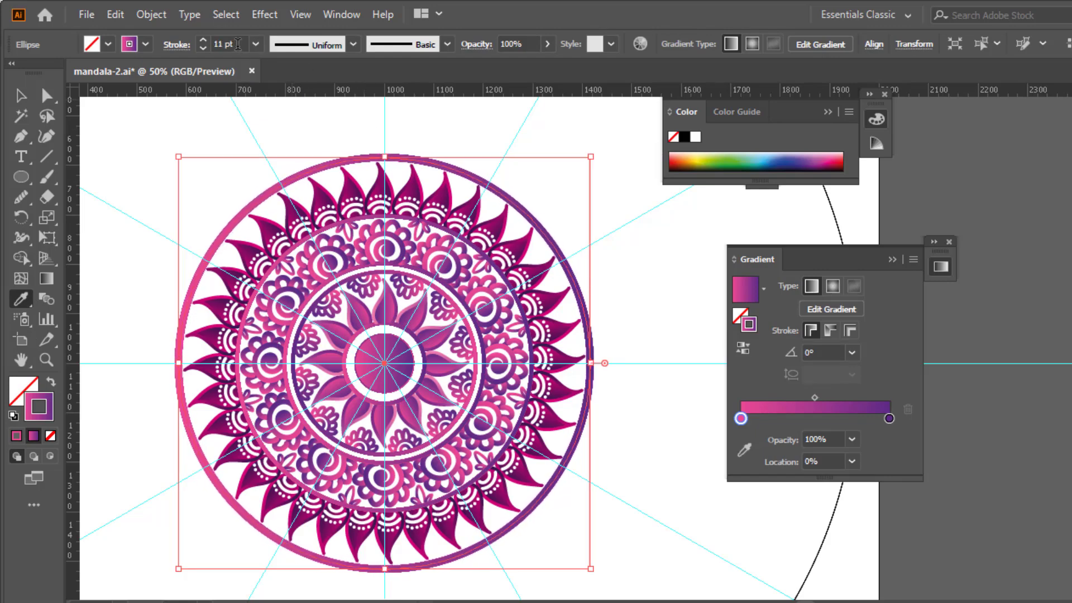
Step: Paint a small spiral with the Paintbrush just inside the outer ring, in the gap between two dark petals beside the vertical guide
key("ctrl+1")
left_click_drag(535, 146, 355, 458)
key("b")
left_click_drag(384, 255, 405, 282)
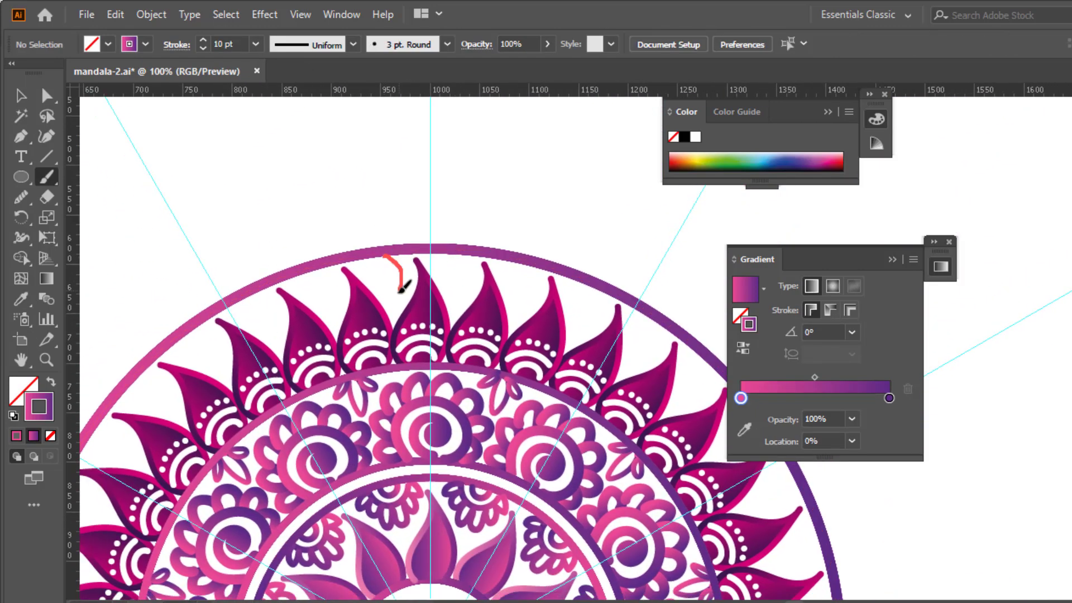
key("ctrl+z")
left_click_drag(380, 291, 382, 294)
key("ctrl+z")
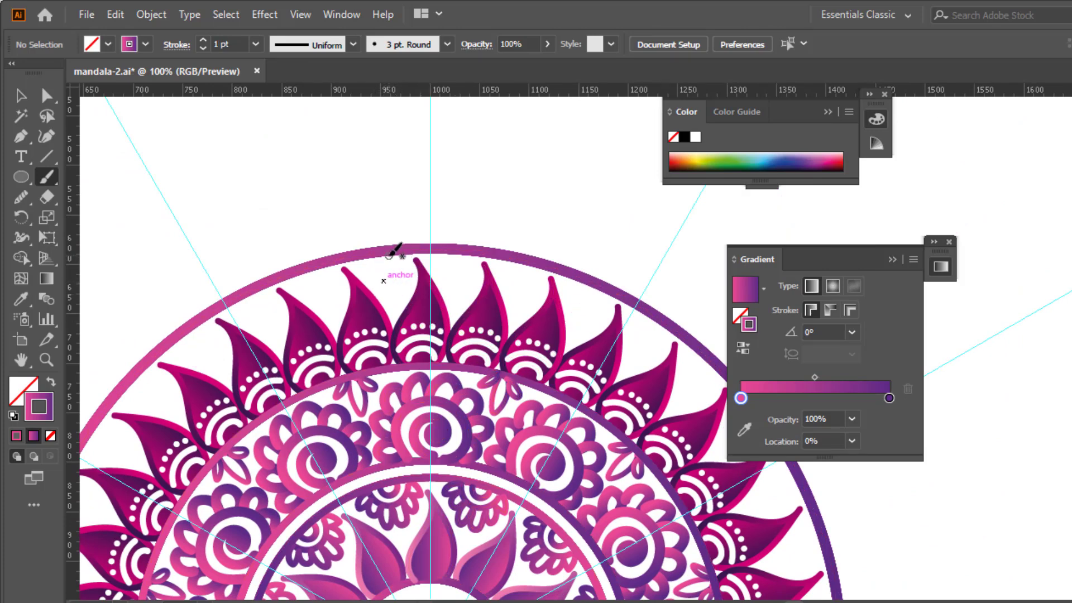
key("v")
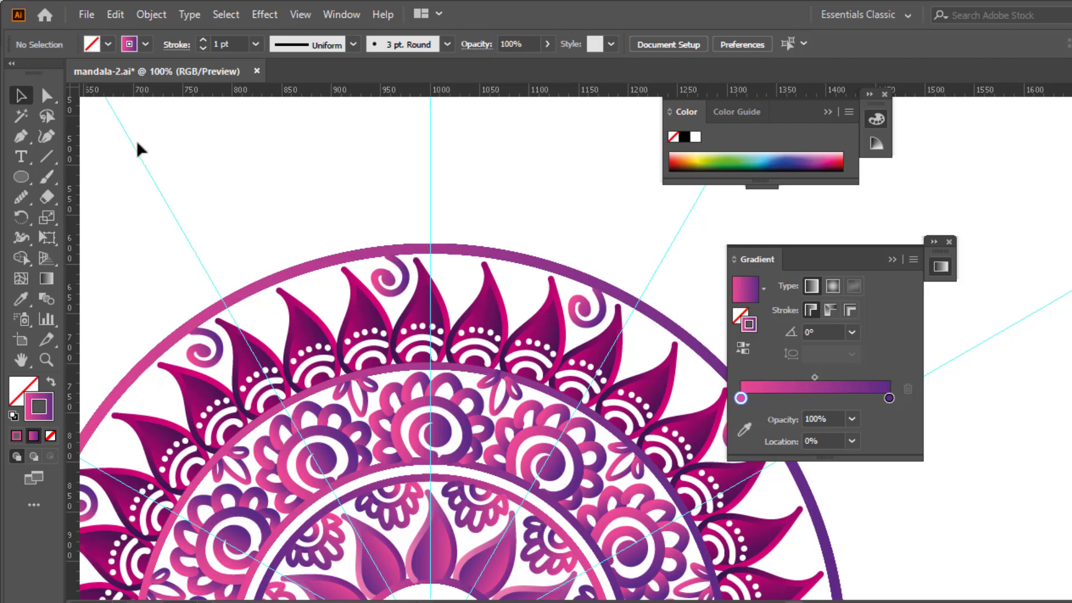
Step: Try to rotate a copy of the spiral about the mandala's centre into the next petal gap
left_click(407, 274)
key("ctrl+minus")
left_click_drag(272, 236, 252, 188)
key("r")
left_click_drag(413, 193, 463, 192)
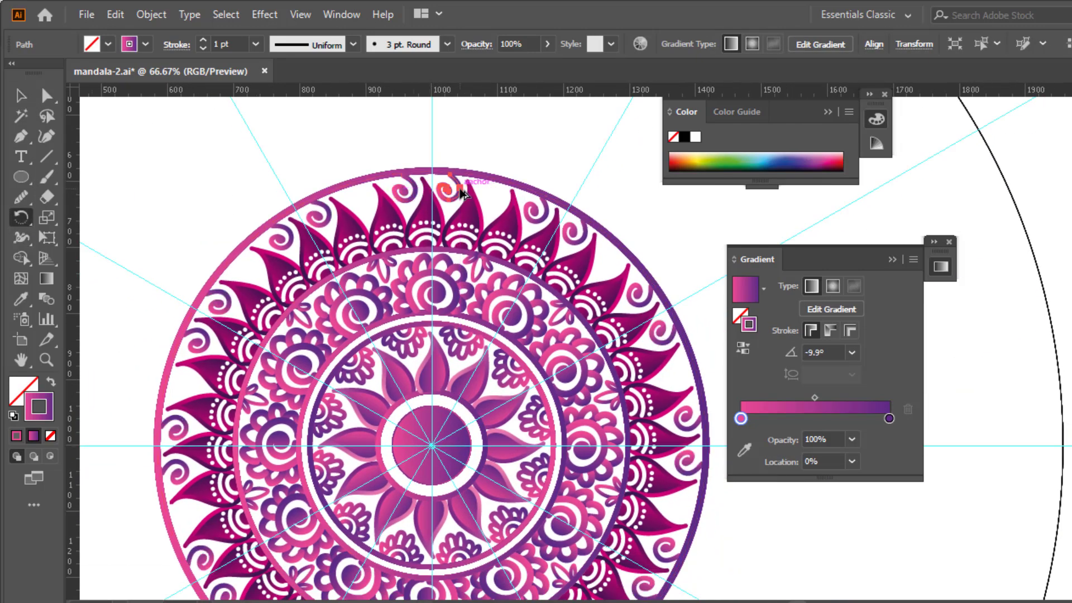
key("ctrl+z")
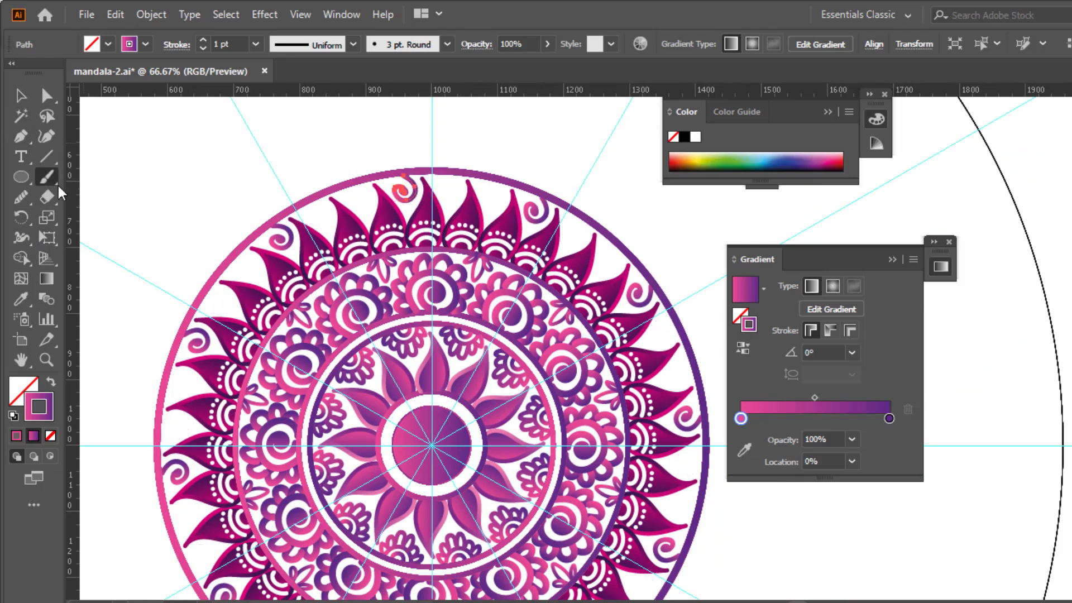
Step: Paint a small dot below the spiral and group the dot with the spiral
key("ctrl+plus")
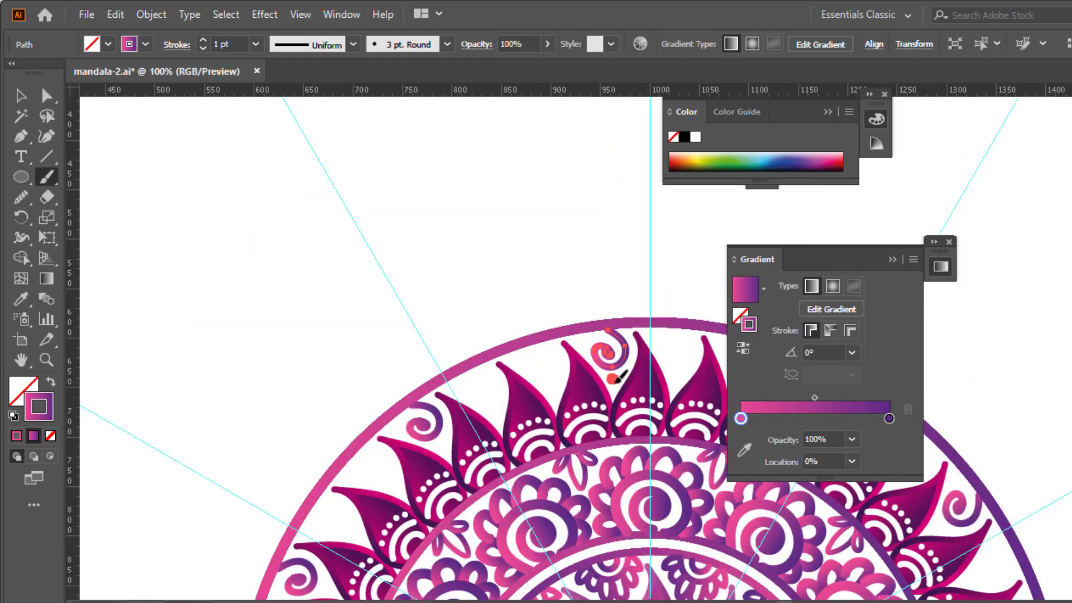
key("ctrl+shift+a")
left_click(21, 95)
key("ctrl+minus")
left_click(413, 335)
left_click_drag(416, 350, 456, 334)
key("ctrl+g")
Step: Rotate two copies of the spiral-and-dot group about the mandala's centre so that every gap between the dark petals is filled
key("r")
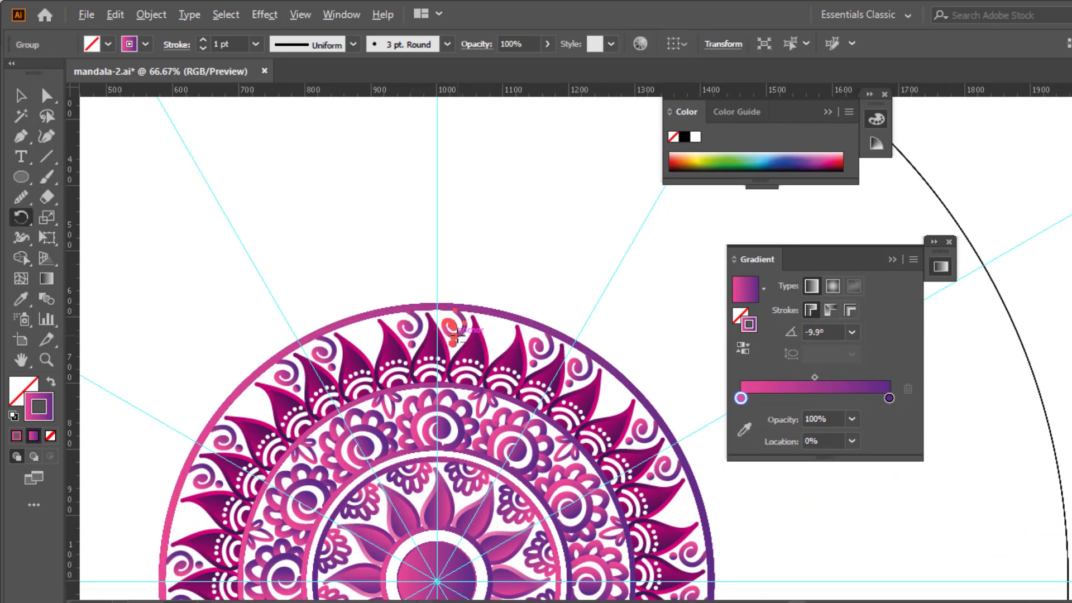
key("ctrl+d")
left_click(20, 95)
Step: Duplicate the outer ring and enlarge the copy from its centre to about 860 px wide, forming a second ring around it
left_click(532, 296)
key("ctrl+minus")
left_click_drag(522, 297, 444, 209)
left_click(534, 282)
left_click_drag(617, 220, 624, 214)
left_click(577, 197)
key("ctrl+plus")
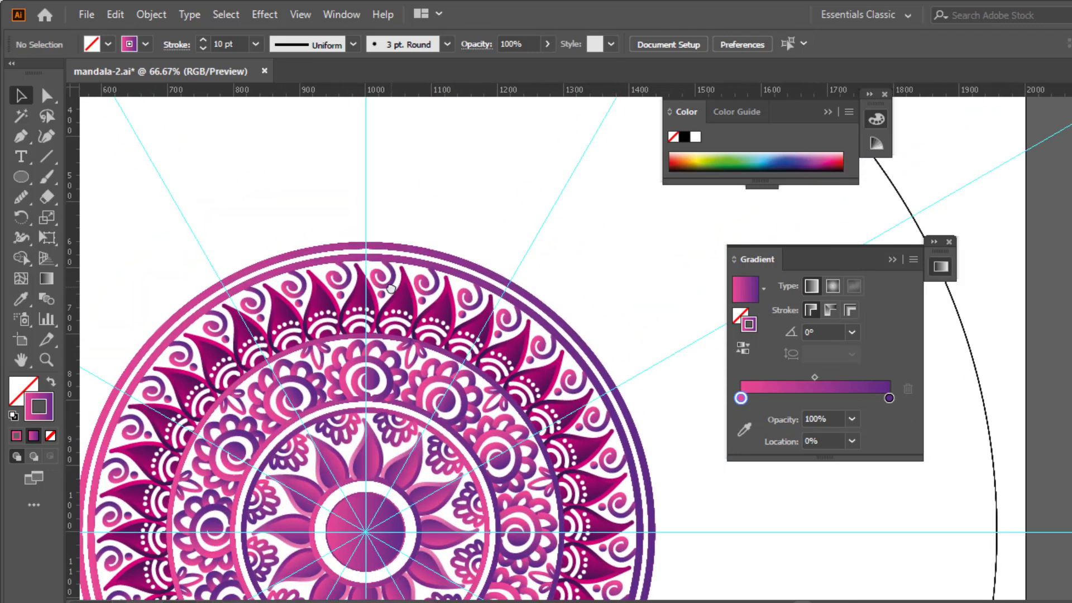
Step: Paint an upright loop on the outermost ring at the vertical guide and flank it with two short straight strokes
left_click(47, 176)
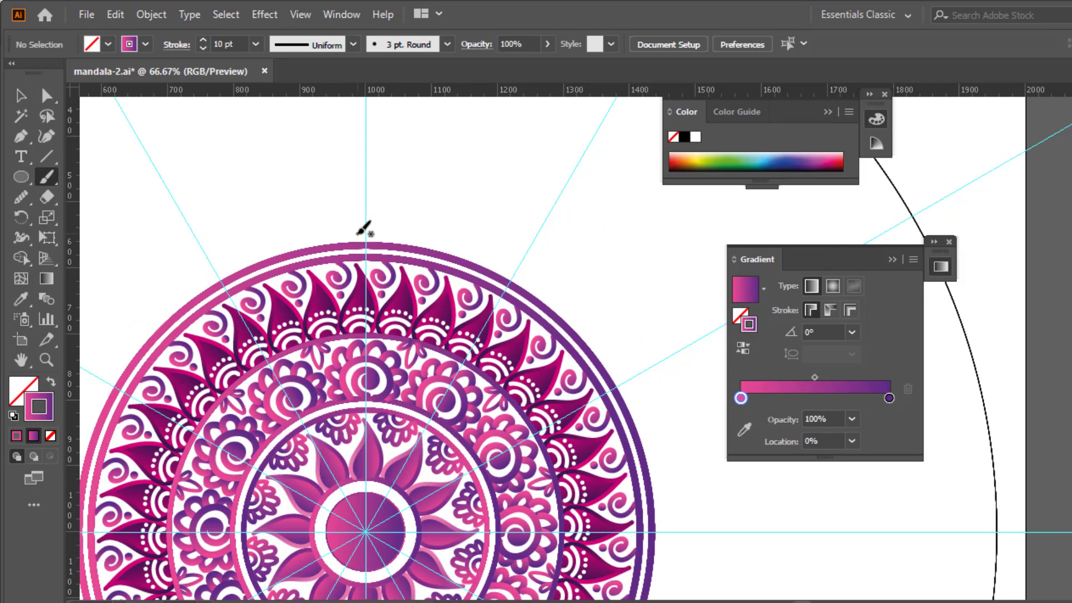
mouse_move(373, 231)
left_mouse_down()
mouse_move(397, 224)
mouse_move(351, 239)
mouse_move(337, 213)
left_mouse_up()
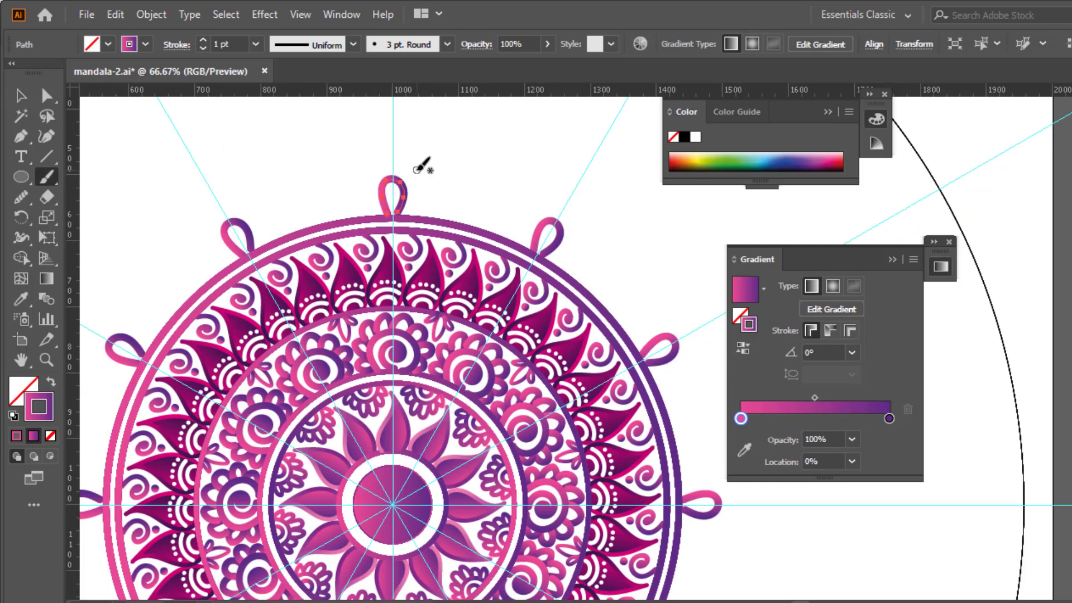
mouse_move(416, 200)
left_mouse_down()
mouse_move(416, 215)
mouse_move(373, 218)
left_mouse_up()
left_click_drag(401, 158, 424, 280)
key("ctrl+z")
Step: Paint a small curl on top of the loop and a column of five dots shrinking upward above it
key("ctrl+plus")
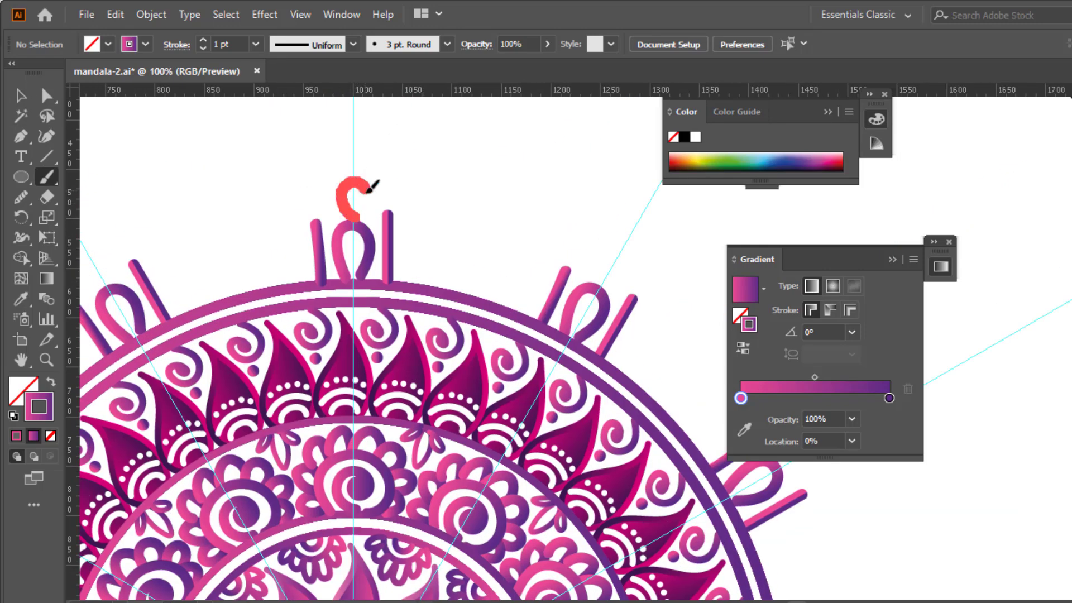
left_click_drag(395, 224, 396, 223)
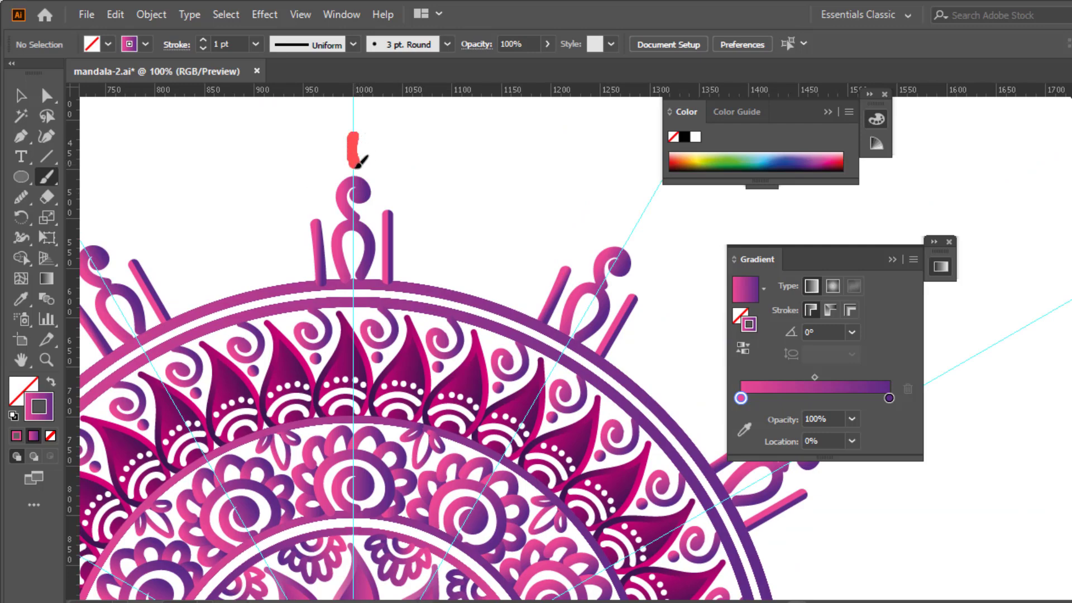
key("ctrl+z")
left_click_drag(365, 154, 366, 154)
scroll(391, 178, "up", 3)
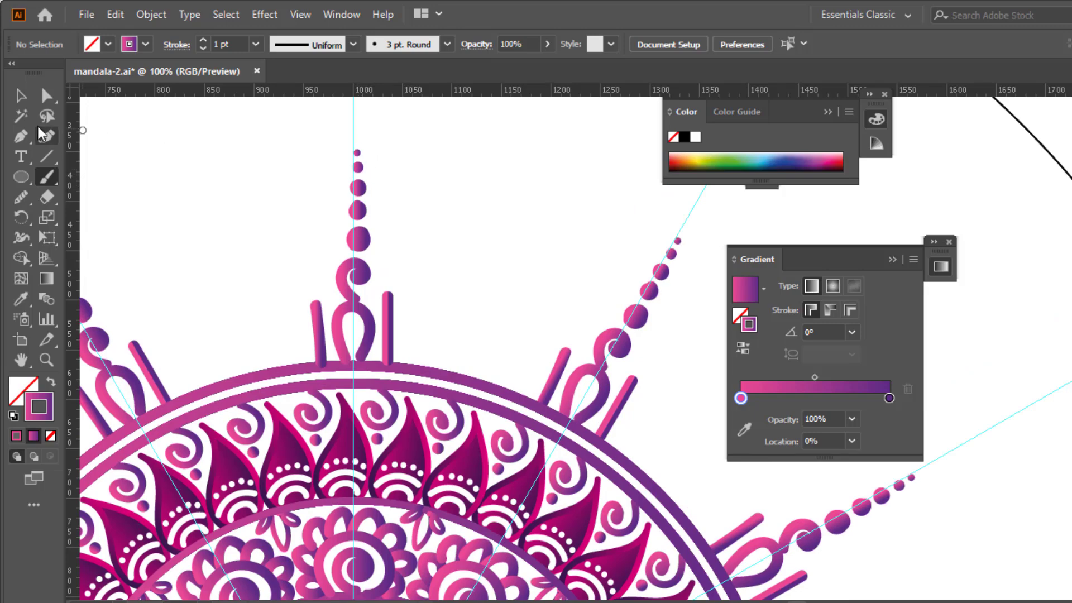
Step: Group the loop, side strokes, curl and dots, and rotate two copies about the mandala's centre at roughly 10° spacing
left_click_drag(440, 327, 440, 327)
key("ctrl+minus")
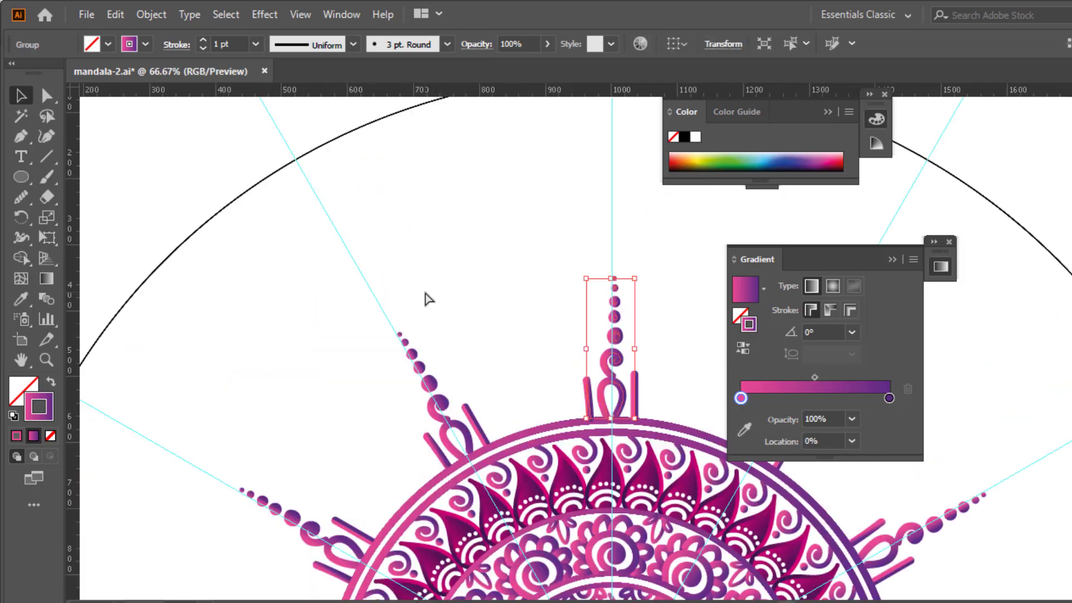
scroll(428, 232, "down", 2)
key("r")
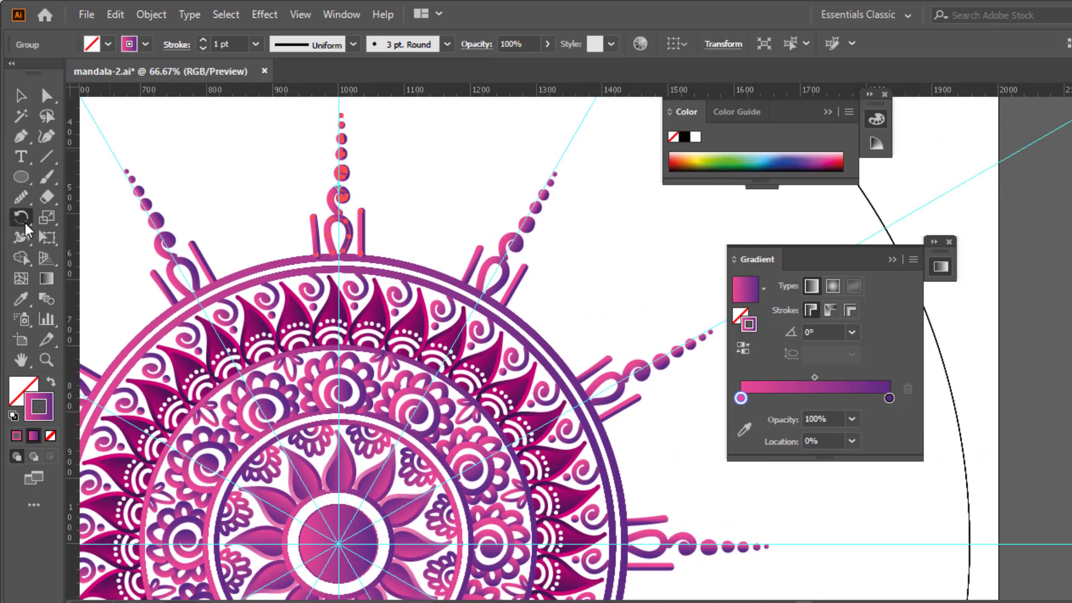
left_click_drag(371, 279, 402, 284)
key("ctrl+d")
Step: Send the three dotted ray motifs to the back, behind the outer rings, and deselect them
left_click(22, 96)
left_click(340, 273)
right_click(341, 254)
mouse_move(431, 462)
left_click(561, 519)
right_click(406, 239)
mouse_move(497, 447)
left_click(620, 504)
right_click(461, 259)
mouse_move(552, 467)
left_click(676, 523)
left_click(655, 220)
Step: Display the layer list and hide the guide layer, Layer 1
key("ctrl+minus")
key("ctrl+minus")
key("ctrl+minus")
left_click_drag(575, 276, 421, 169)
key("ctrl+a")
left_click(547, 370)
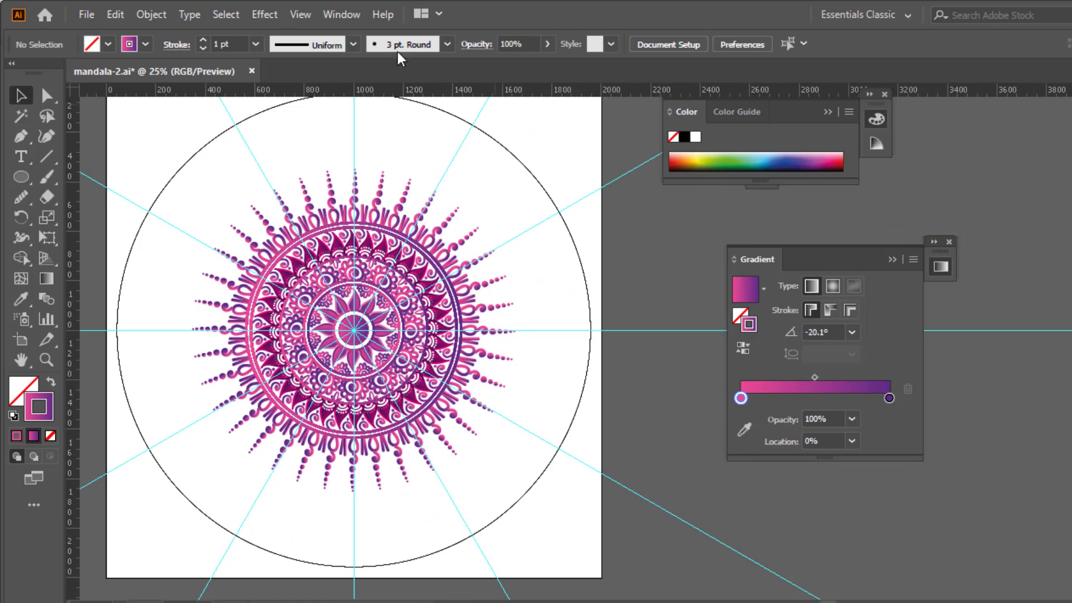
left_click(341, 14)
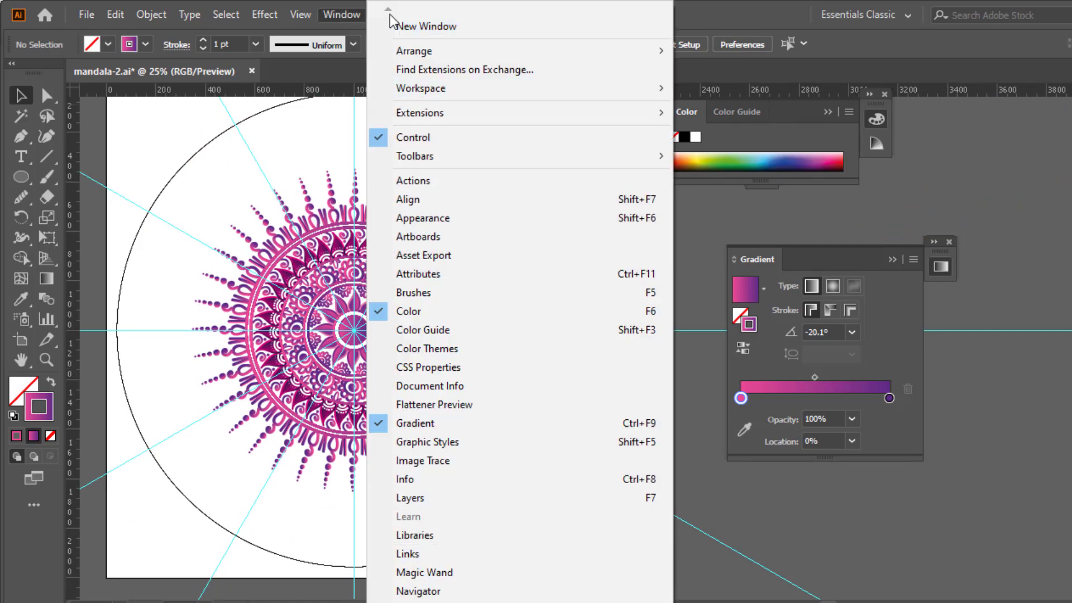
left_click(410, 497)
left_click_drag(647, 506, 182, 161)
left_click(665, 541)
left_click_drag(391, 312, 676, 449)
Step: Select all the mandala artwork, expand its appearance and apply Expand to the result
left_click_drag(743, 558, 242, 274)
left_click_drag(569, 322, 303, 227)
left_click(152, 14)
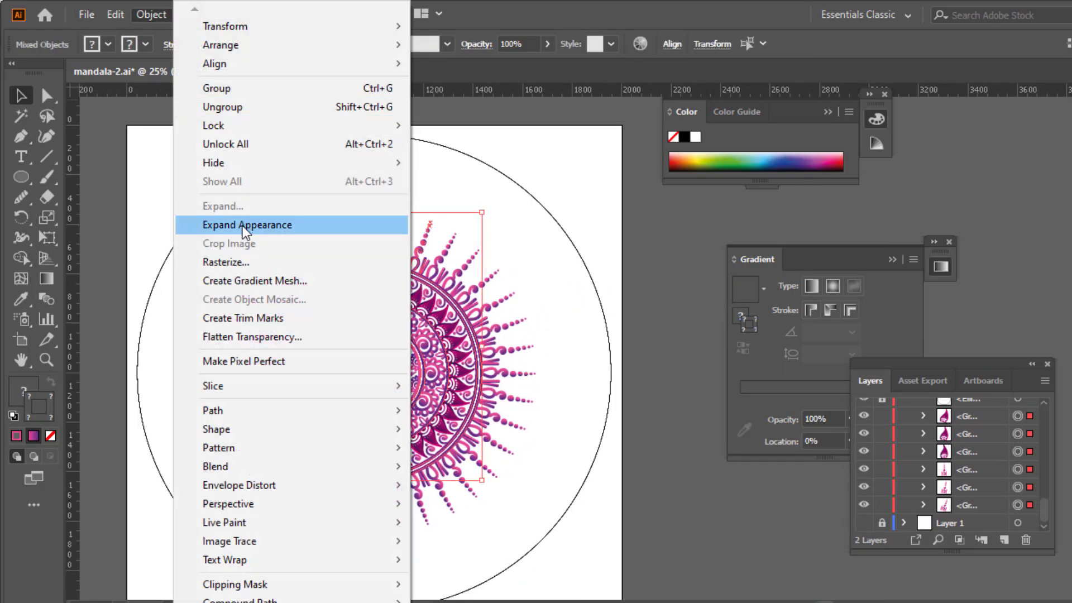
left_click(240, 225)
left_click(151, 14)
left_click(234, 206)
left_click(533, 347)
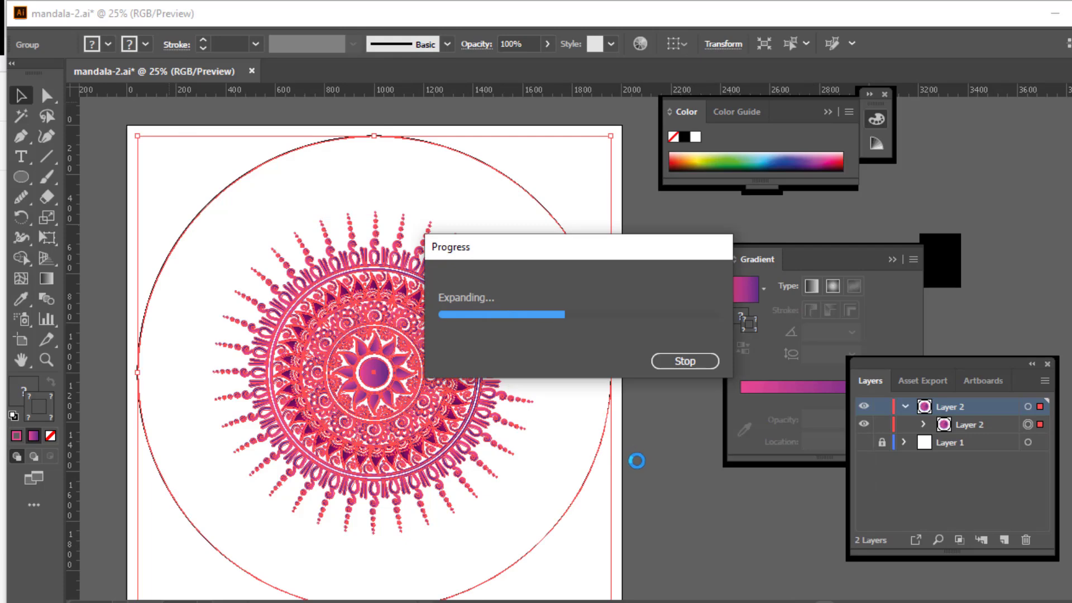
Step: Ungroup the expanded artwork and delete the large thin black circle around the mandala
key("ctrl+shift+g")
left_click(659, 453)
left_click(581, 257)
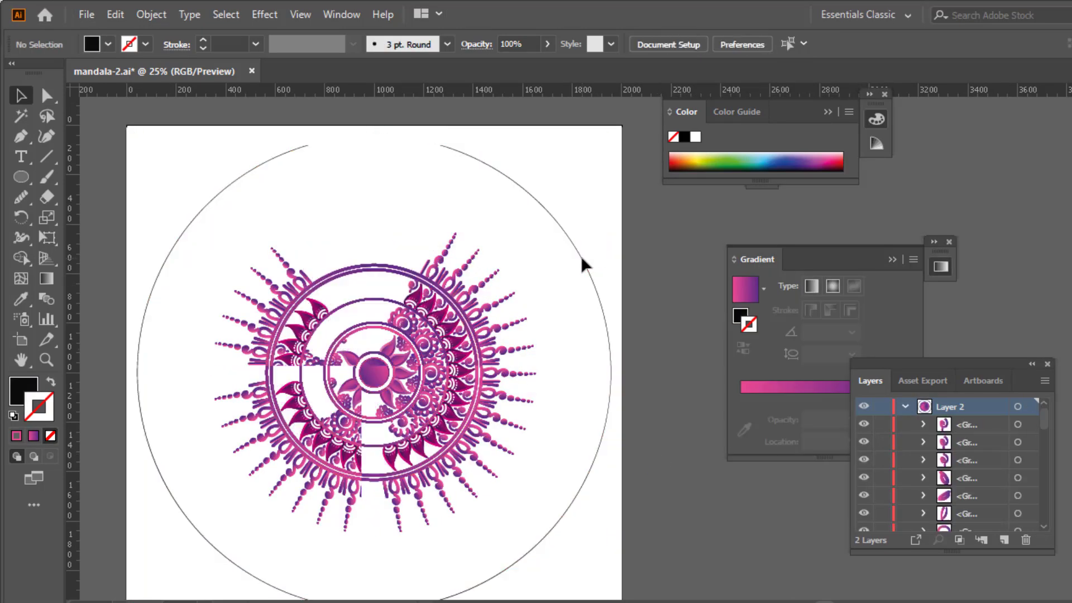
key("Delete")
Step: Select the complete mandala without the black circle, apply Expand again and deselect it
left_click_drag(148, 148, 148, 144)
left_click(148, 16)
left_click(168, 195)
left_click(534, 412)
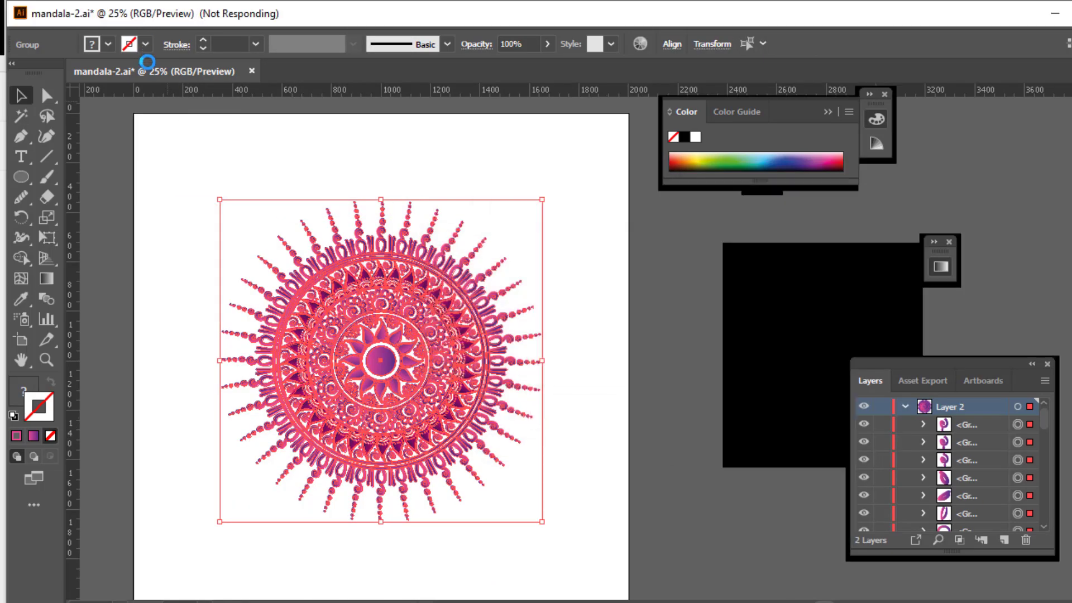
left_click(602, 407)
Step: Enlarge the whole mandala proportionally from its centre to about 1840 px wide so that it nearly fills the artboard
left_click_drag(599, 547, 119, 149)
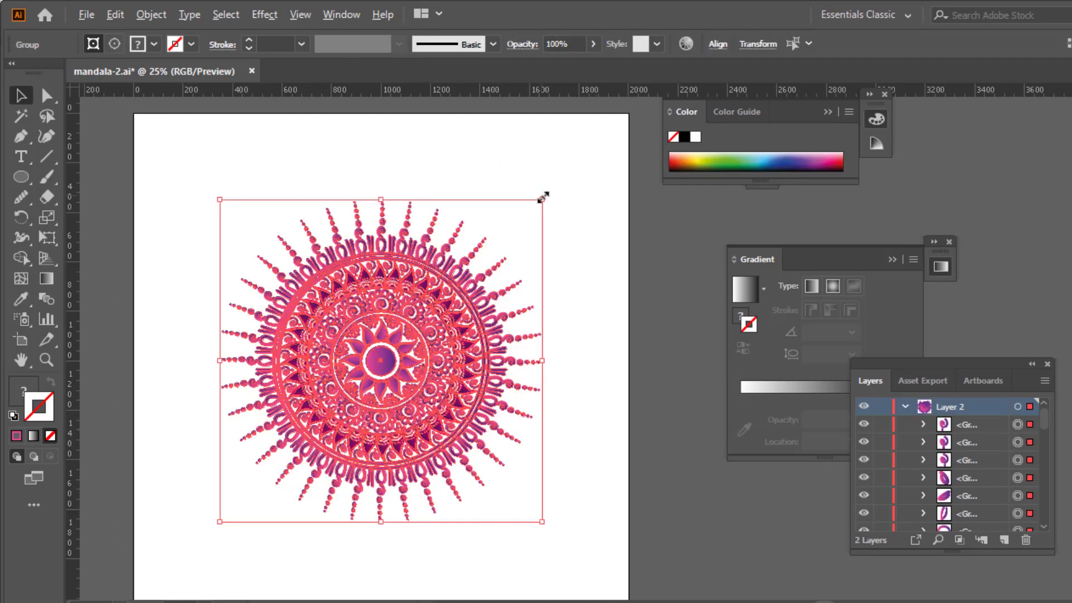
left_click_drag(584, 160, 617, 131)
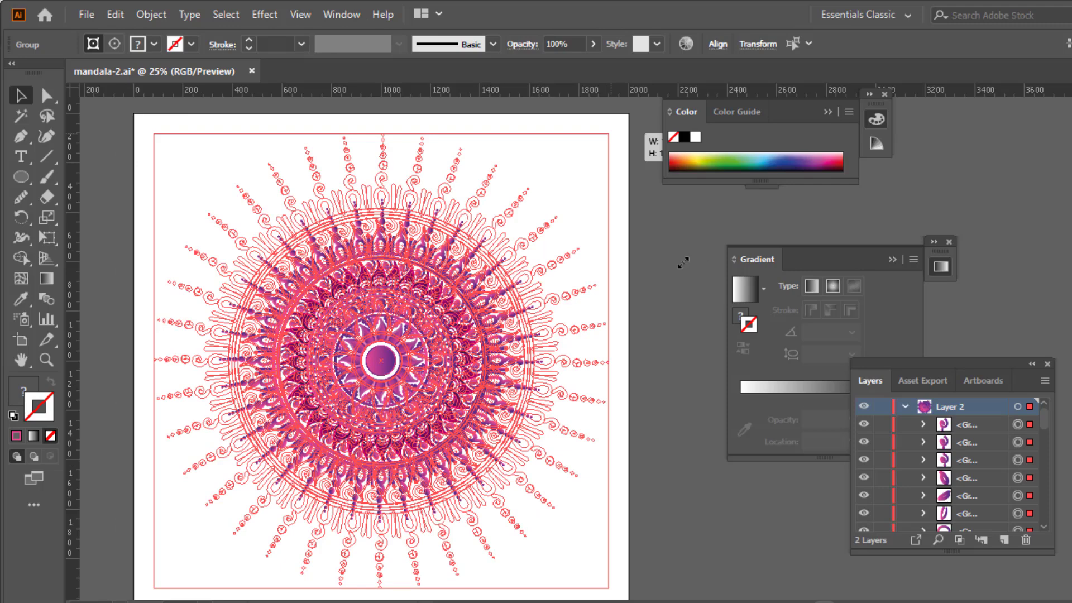
left_click(680, 261)
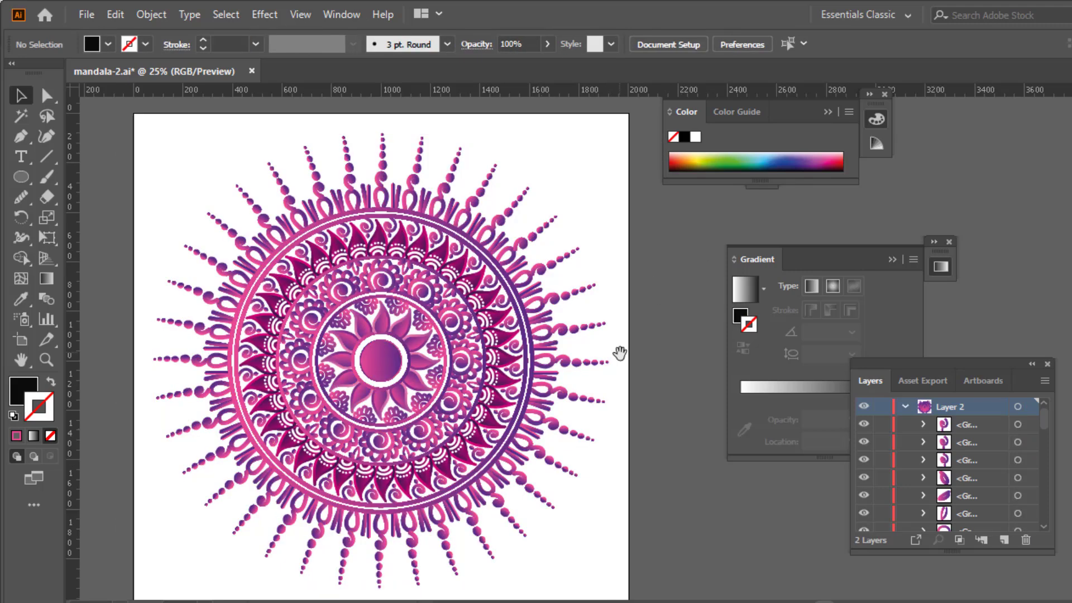
Step: Draw a black 2000 × 2000 px rectangle covering the whole artboard
left_click_drag(623, 360, 613, 326)
right_click(22, 178)
left_click(72, 177)
scroll(127, 111, "up", 2)
left_click_drag(123, 121, 618, 554)
scroll(580, 535, "down", 3)
Step: Send the black background rectangle to the back, behind the mandala
left_click(22, 96)
right_click(206, 176)
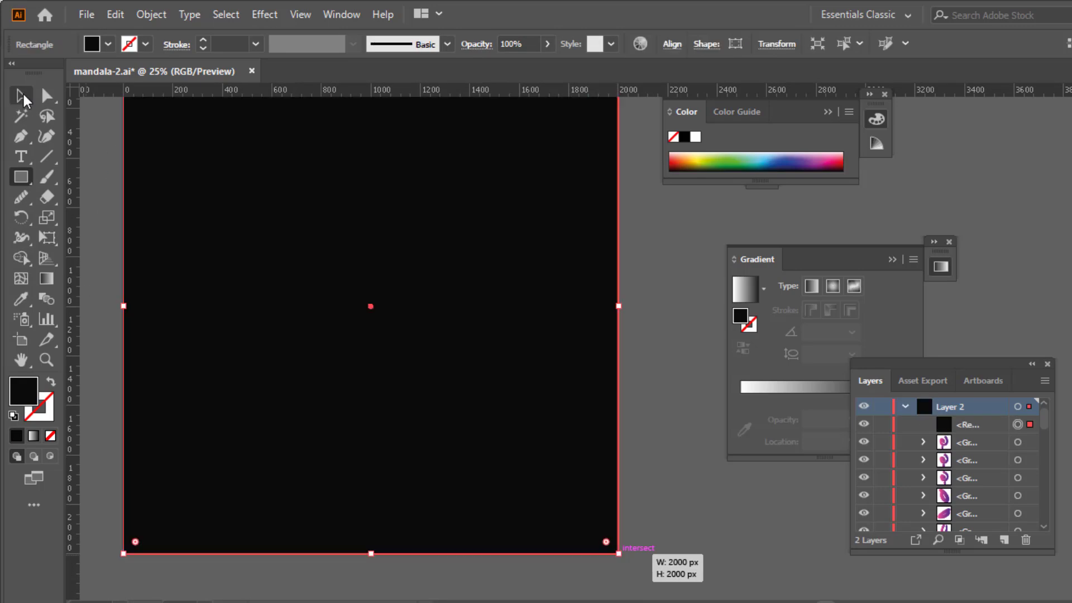
mouse_move(262, 457)
left_click(452, 515)
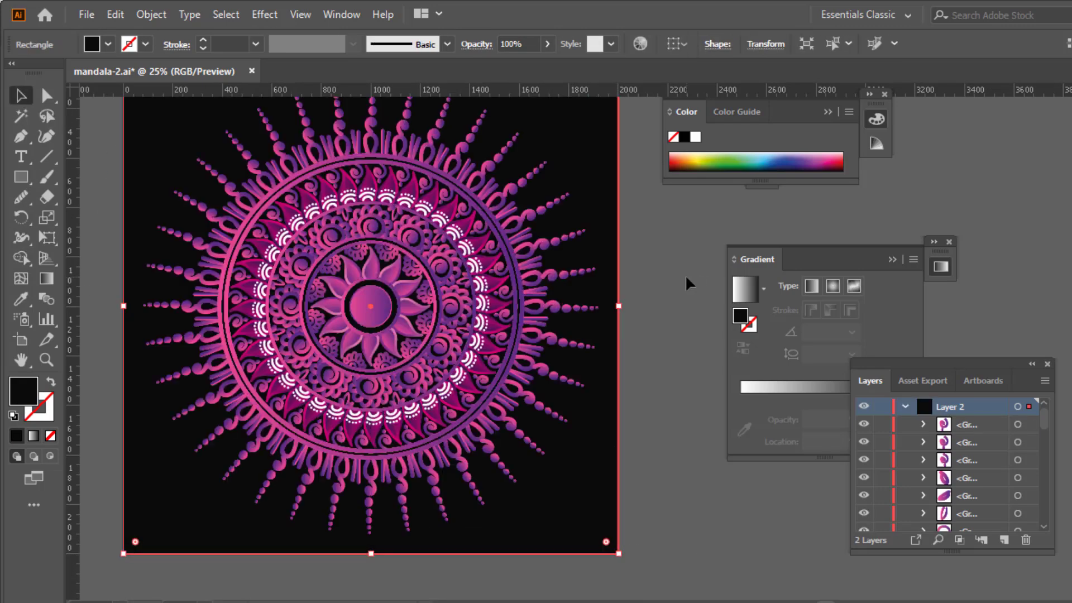
Step: Give the background a radial gradient and sample the pinkish purple of the mandala's centre for its inner colour stop
key("g")
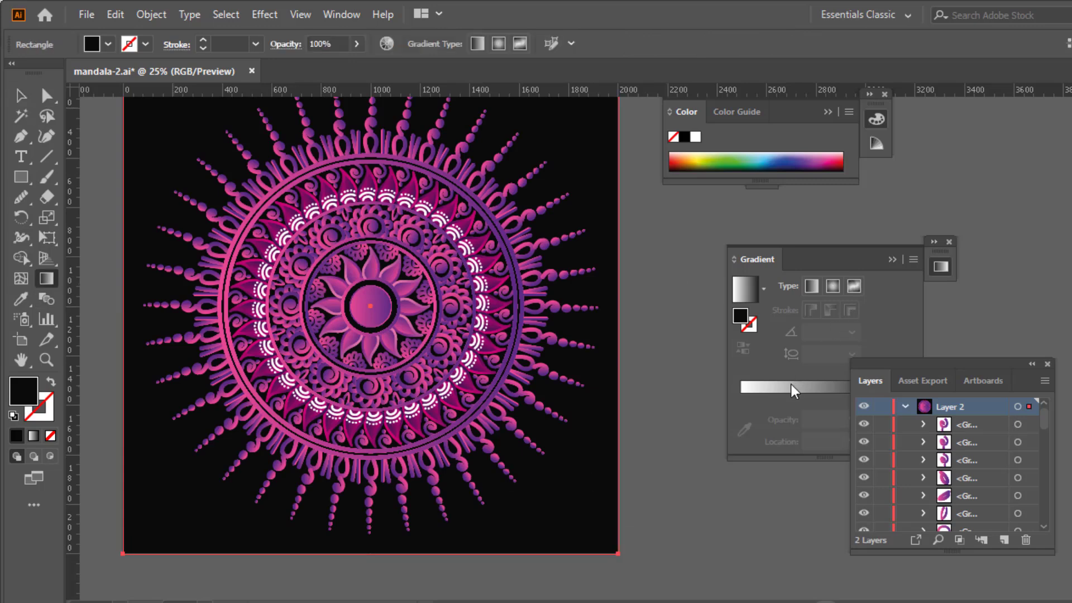
left_click(824, 388)
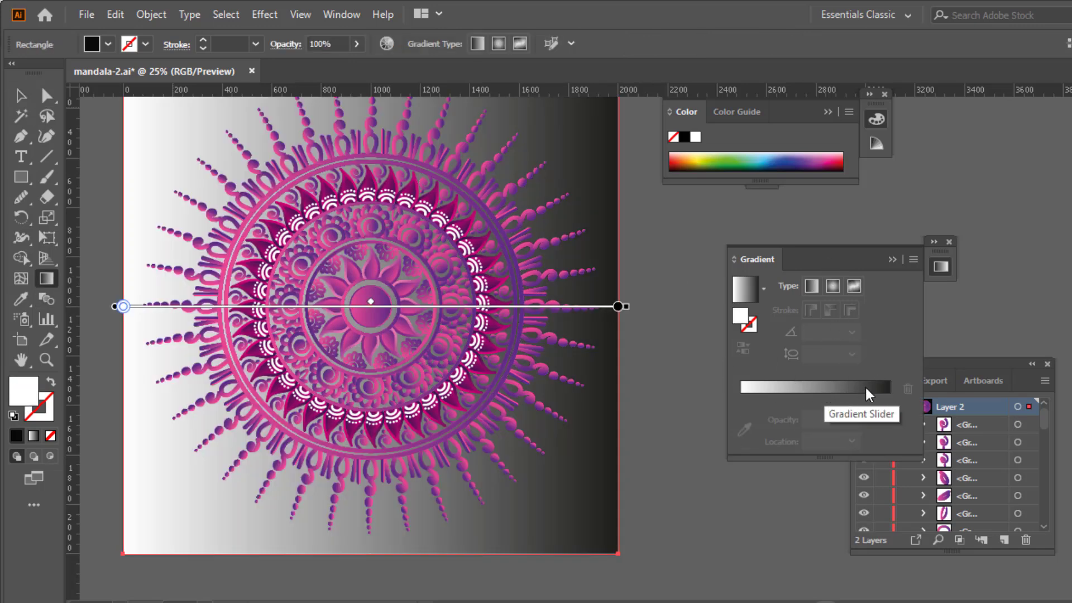
left_click(866, 386)
left_click(744, 429)
left_click(372, 292)
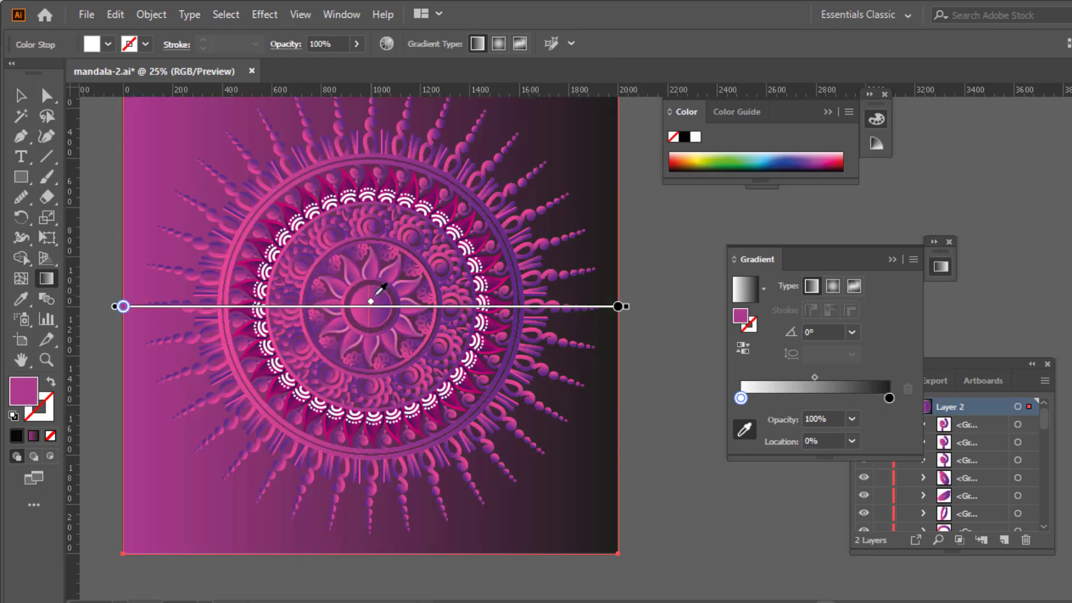
left_click(833, 286)
Step: Set the gradient's outer colour stop to dark violet with C 85.49, M 100, Y 13.33 and increased black
left_click(889, 397)
double_click(889, 397)
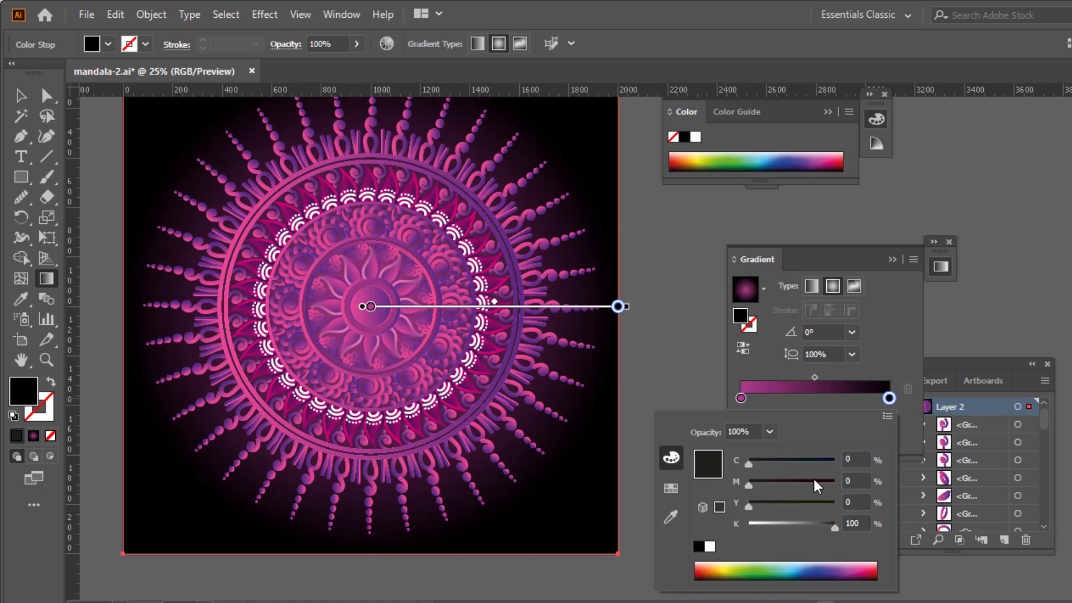
left_click(839, 573)
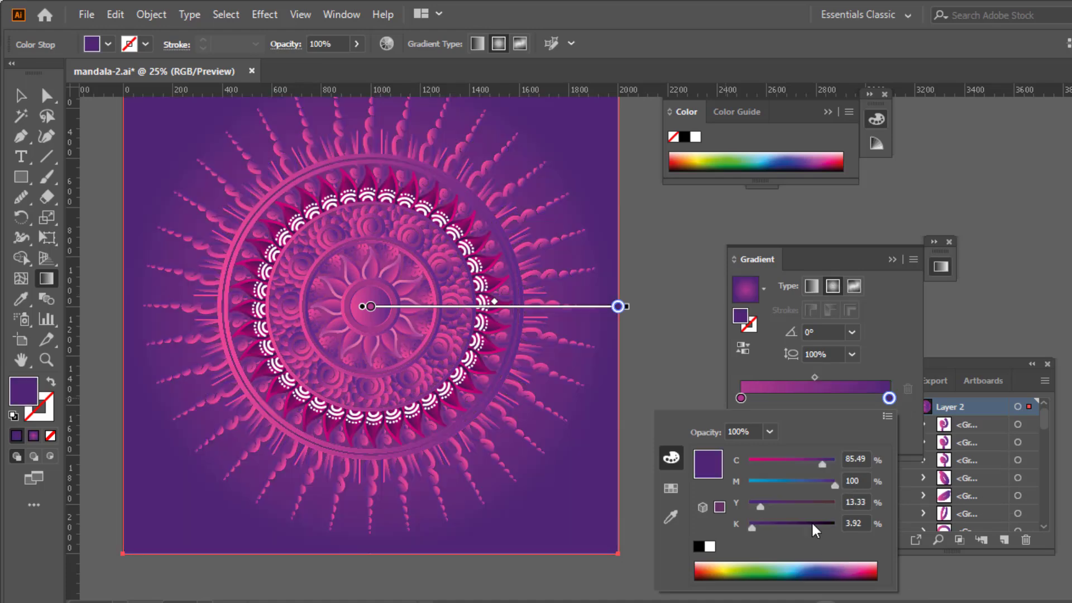
left_click(812, 523)
left_click(819, 521)
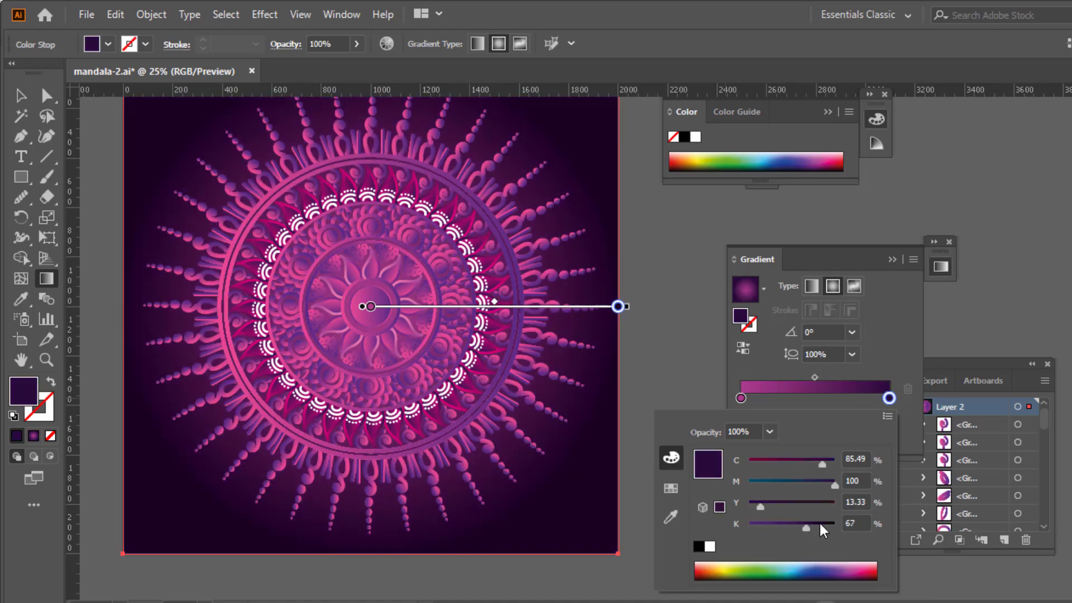
Step: Darken the gradient's inner colour stop by raising its black value to K 77%
left_click(741, 398)
double_click(741, 397)
left_click(788, 524)
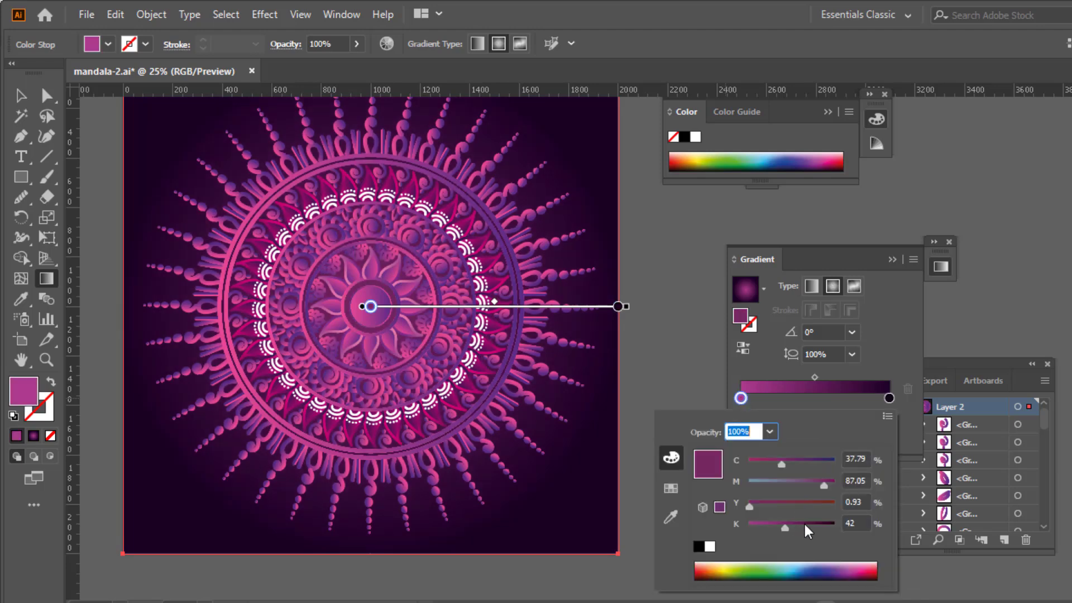
left_click(802, 521)
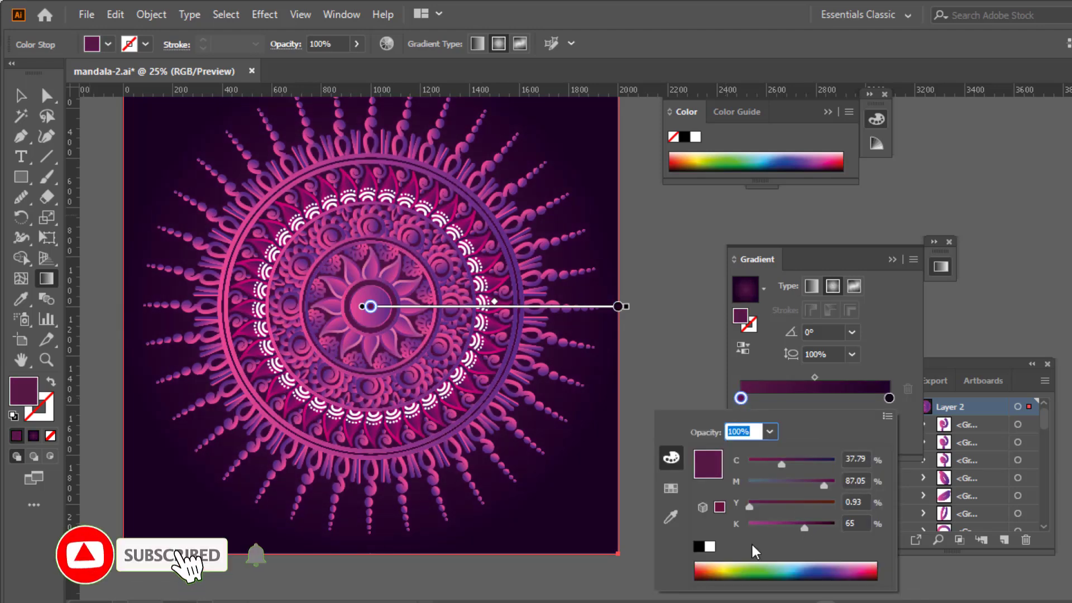
left_click(815, 523)
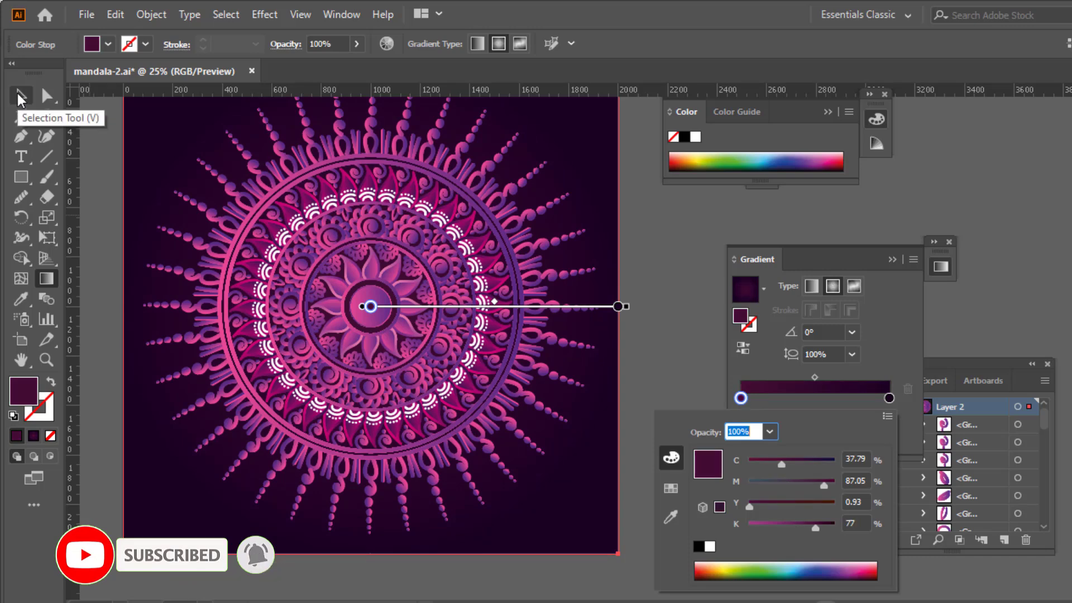
Step: Draw a small circle on the empty lower-right corner of the dark background
left_click(18, 94)
key("ctrl+shift+a")
left_click_drag(22, 176, 106, 215)
left_click_drag(546, 495, 575, 527)
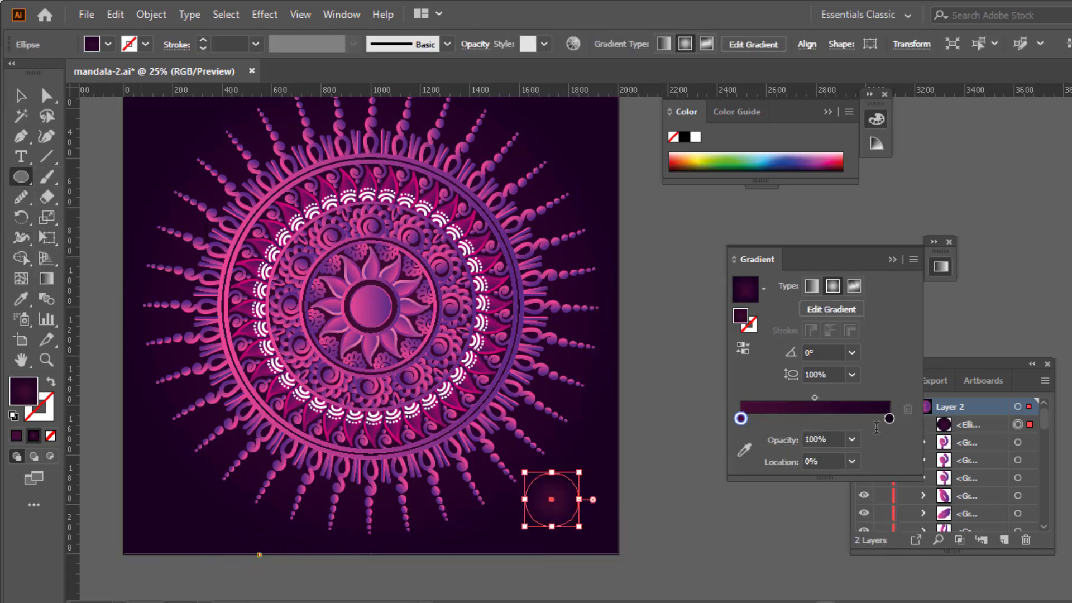
Step: Brighten the small circle's inner gradient stop to pink with C 0, M 87.05, Y 0.93 and K 0
double_click(741, 419)
left_click_drag(814, 547, 746, 547)
left_click_drag(781, 484, 746, 484)
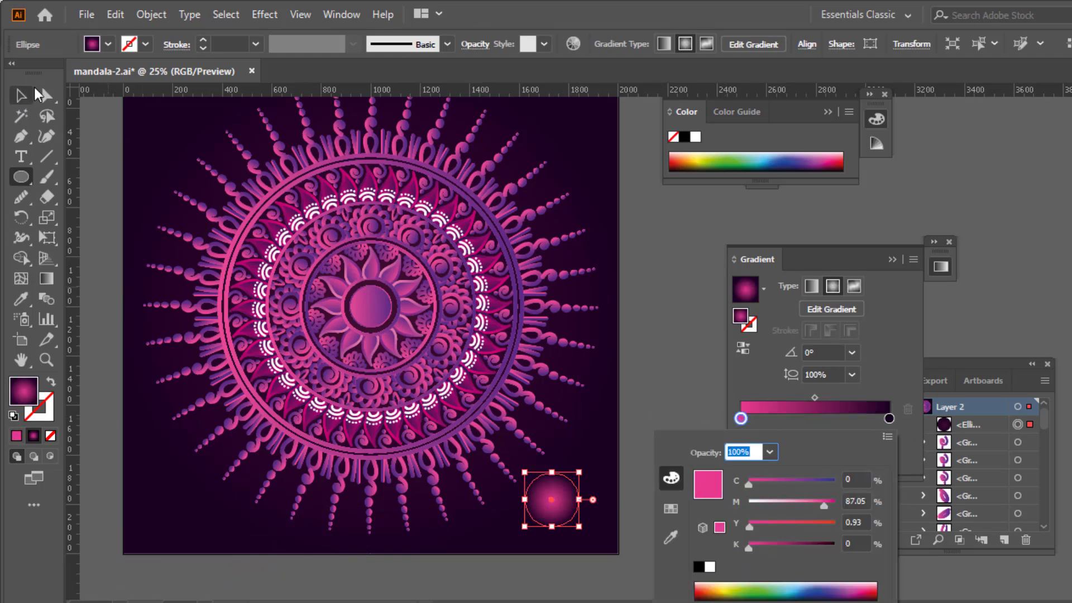
left_click(22, 97)
left_click(620, 433)
Step: Show the transparency settings and set the small circle's blending mode to Color Dodge
left_click(558, 496)
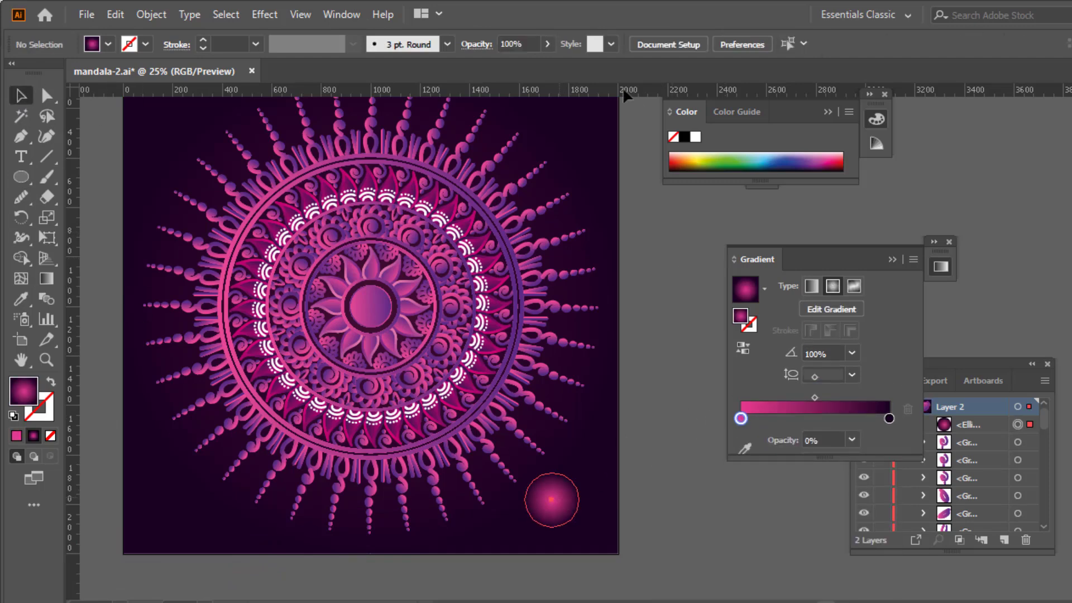
left_click(1047, 363)
left_click(767, 258)
left_click(341, 15)
scroll(519, 313, "down", 1)
scroll(437, 488, "down", 5)
left_click(438, 471)
mouse_move(983, 159)
left_mouse_down()
mouse_move(725, 216)
mouse_move(724, 205)
left_mouse_up()
left_click(705, 239)
left_click(720, 373)
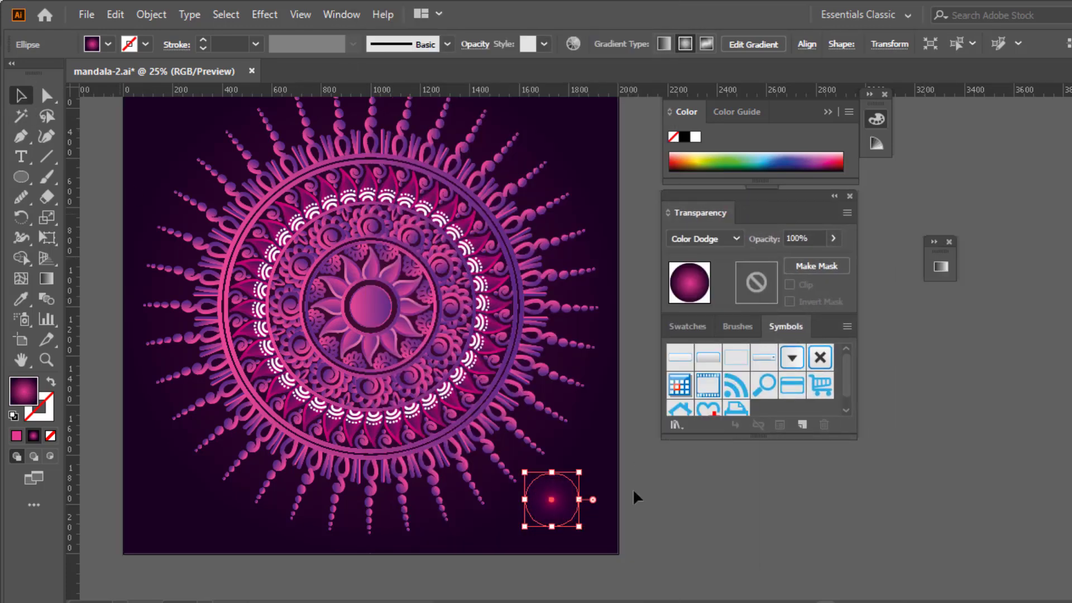
left_click(631, 511)
Step: Darken the outer stop of the small circle's radial gradient by raising its black value
left_click(561, 506)
key("g")
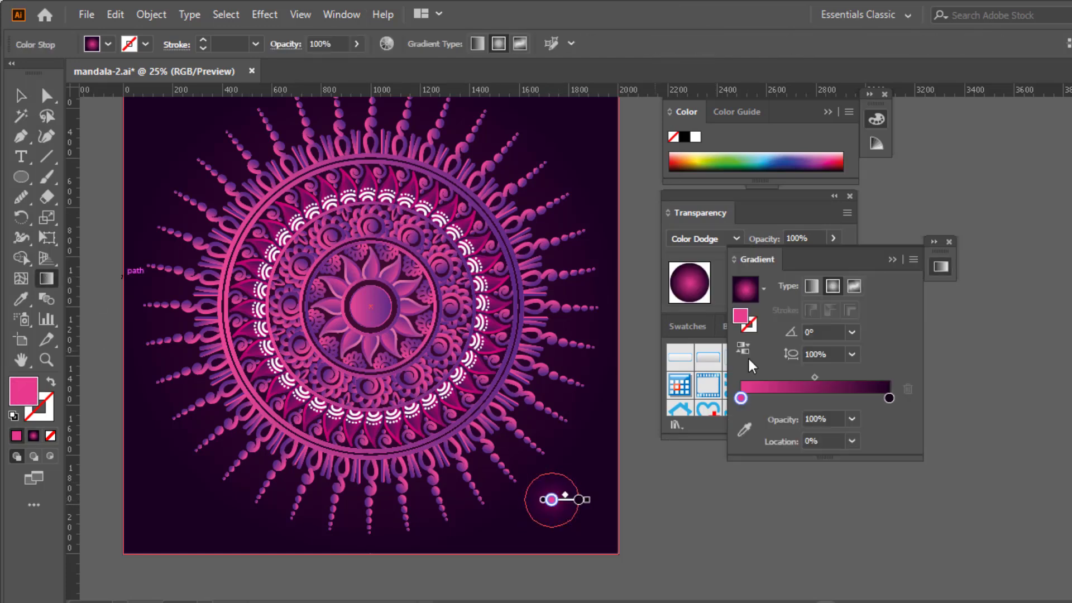
double_click(889, 397)
left_click_drag(813, 527, 826, 527)
left_click(20, 97)
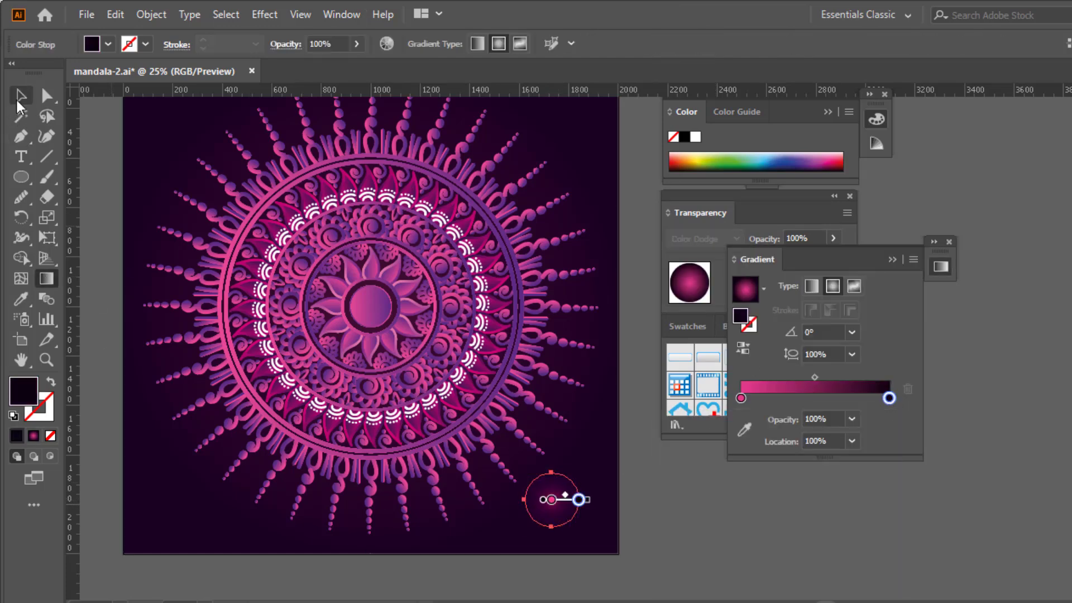
left_click(673, 509)
Step: Move the glow circle onto the base of a dotted ray at the mandala's lower right
left_click(558, 505)
left_click(718, 528)
mouse_move(558, 507)
left_mouse_down()
mouse_move(493, 455)
mouse_move(532, 450)
left_mouse_up()
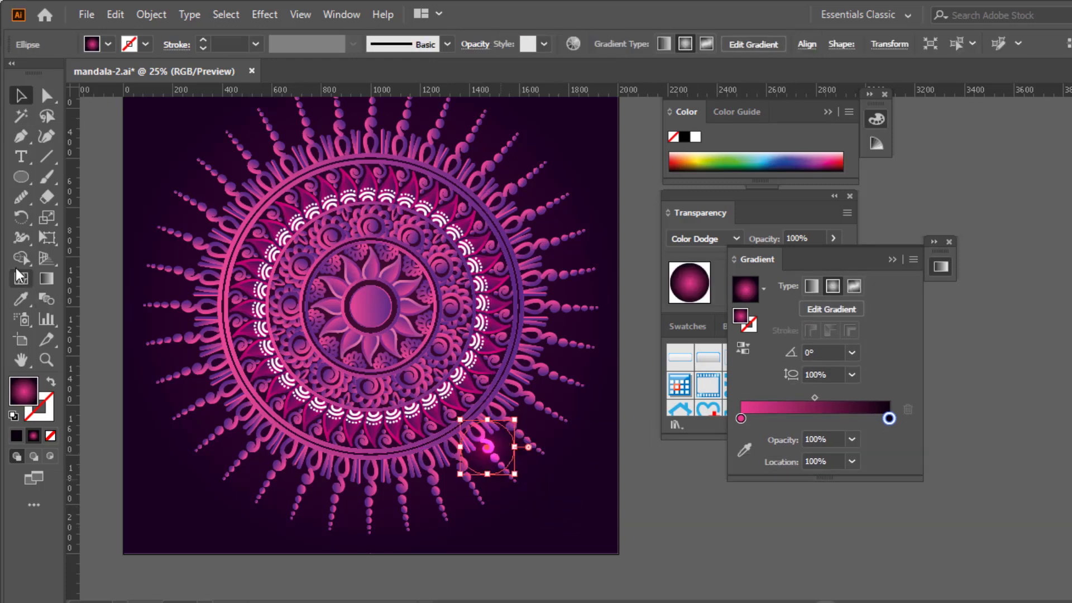
Step: Make a copy of the glow circle rotated about 10° clockwise around the mandala's centre, onto the adjacent ray
key("r")
left_click(371, 306, "alt")
left_click(668, 375)
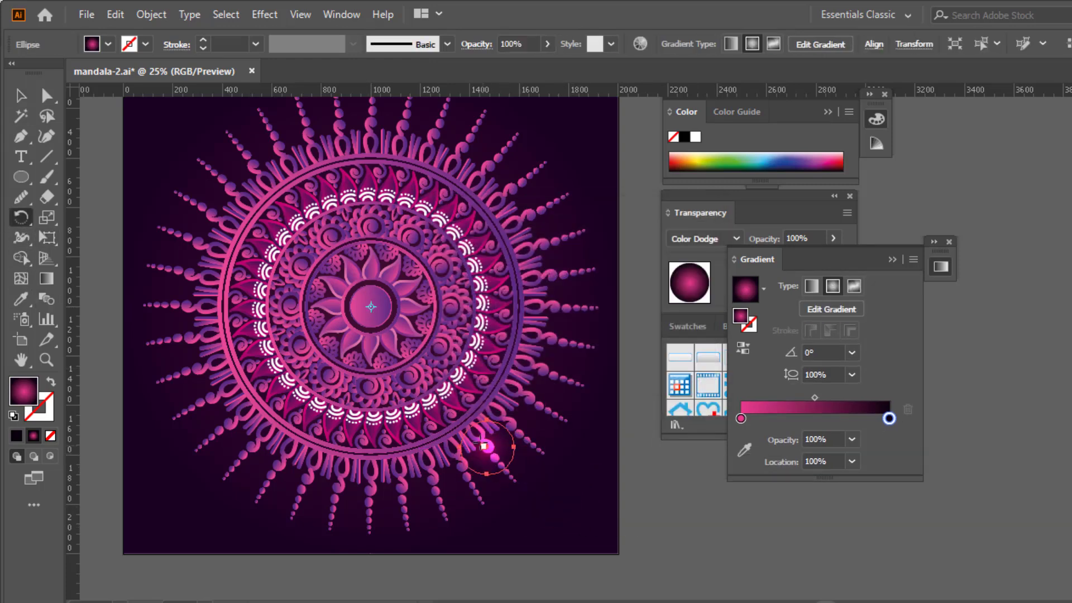
left_click_drag(495, 454, 474, 481)
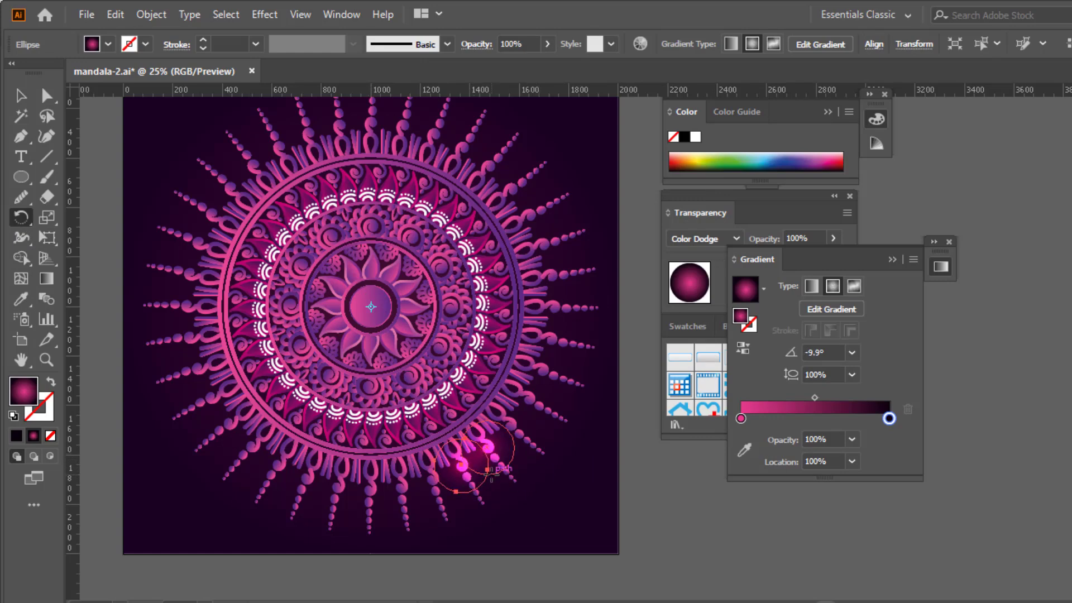
Step: Repeat the rotated copy until glow circles cover the bases of all dotted rays around the mandala
key("ctrl+d")
key("ctrl+d")
key("ctrl+d")
key("ctrl+d")
key("ctrl+d")
key("ctrl+d")
key("ctrl+d")
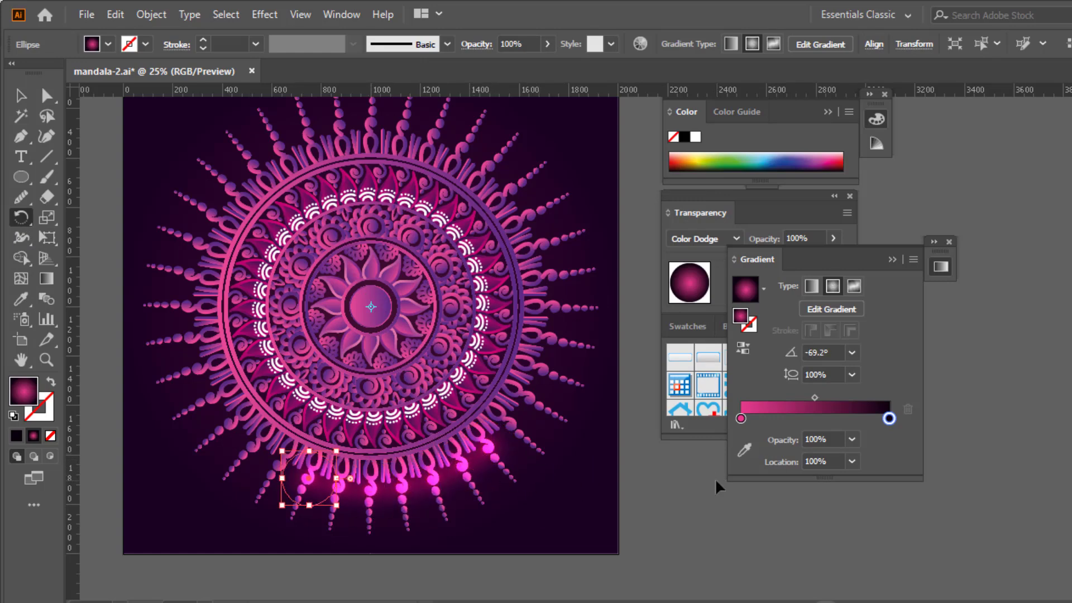
key("ctrl+d")
key("ctrl+d")
key("ctrl+d")
key("ctrl+d")
key("ctrl+d")
key("ctrl+d")
key("ctrl+d")
key("ctrl+d")
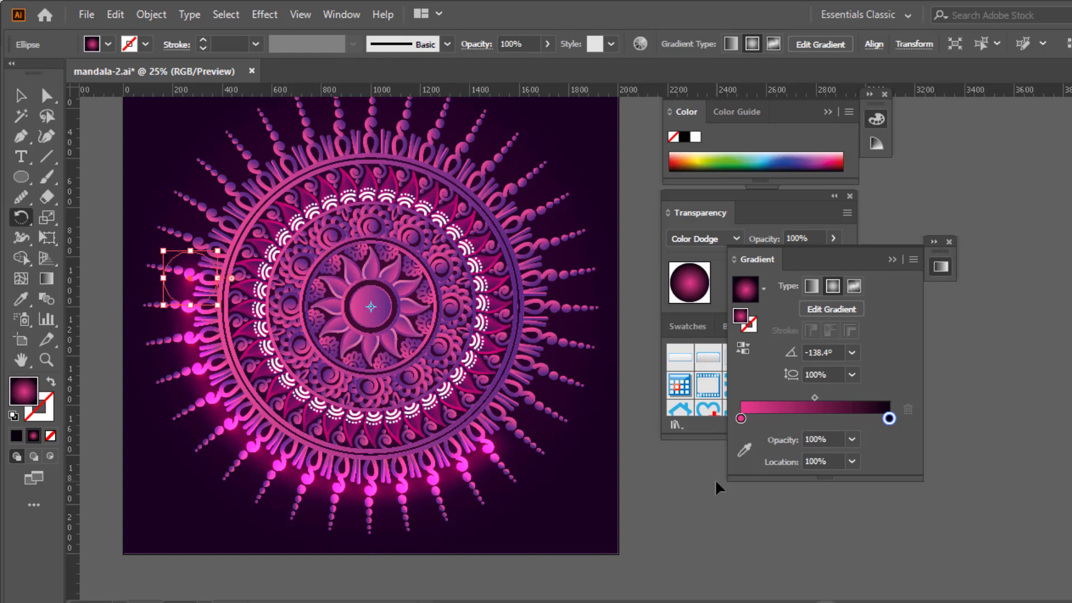
key("ctrl+d")
key("ctrl+d")
key("ctrl+d")
key("ctrl+d")
key("ctrl+d")
key("ctrl+d")
key("ctrl+d")
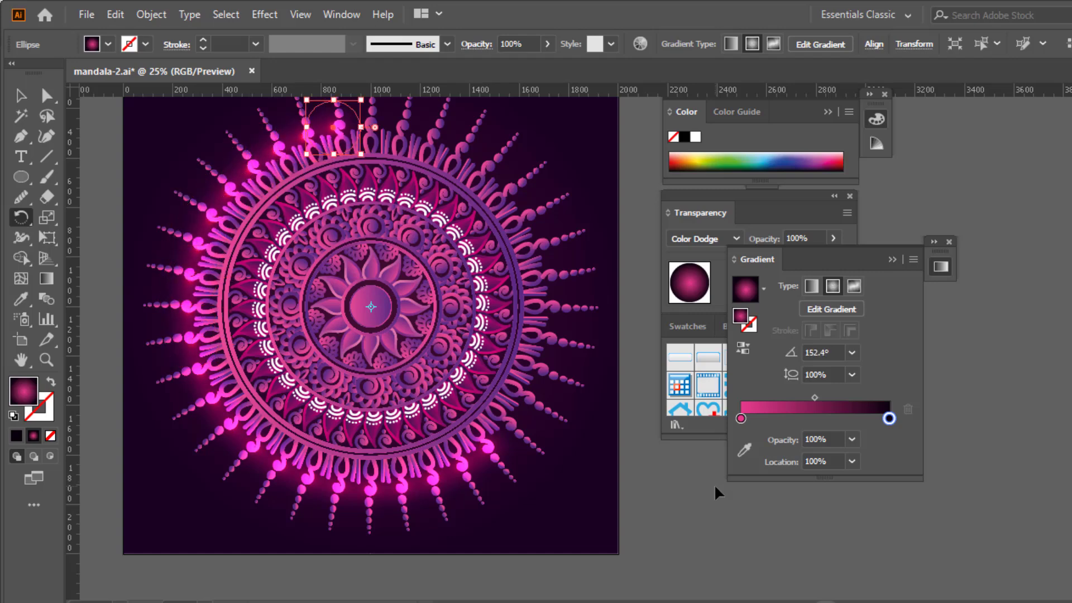
key("ctrl+d")
key("ctrl+d")
key("ctrl+d")
key("ctrl+d")
key("ctrl+d")
key("ctrl+d")
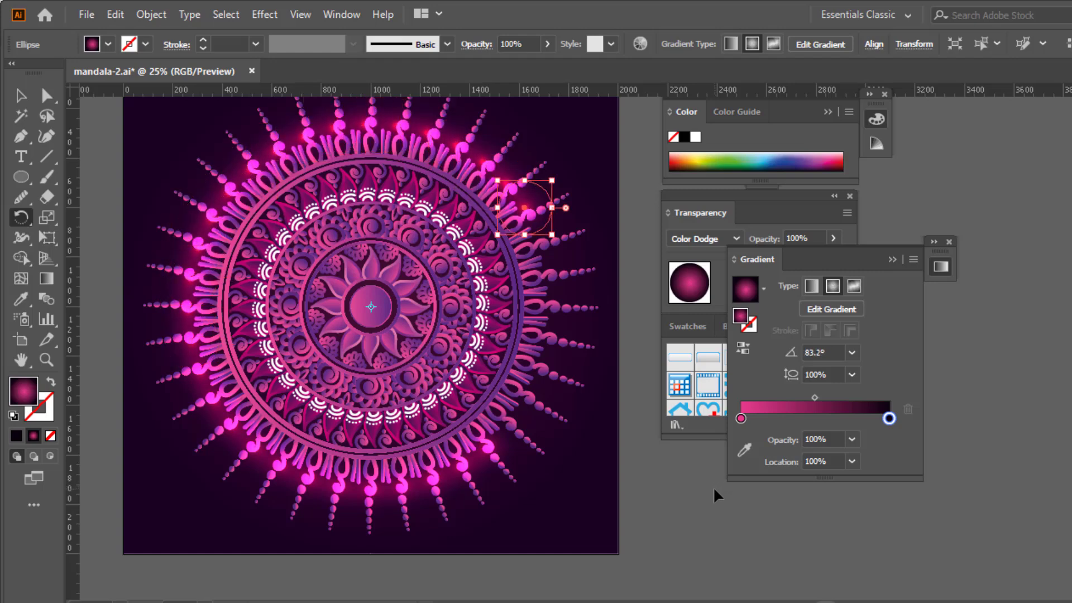
key("ctrl+d")
key("ctrl+d")
key("ctrl+d")
key("ctrl+d")
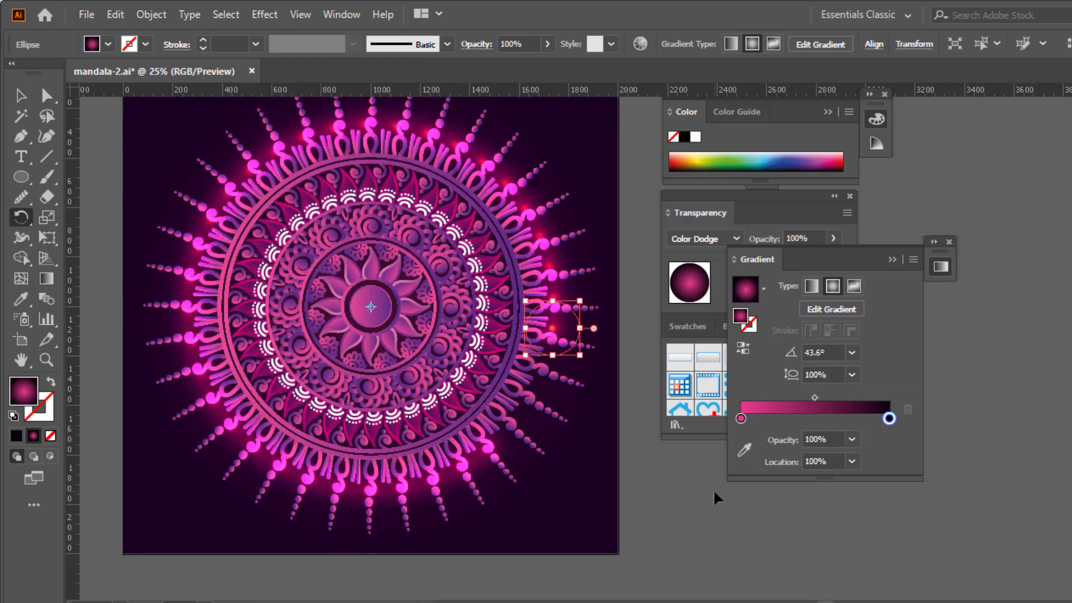
key("ctrl+d")
key("ctrl+d")
key("ctrl+d")
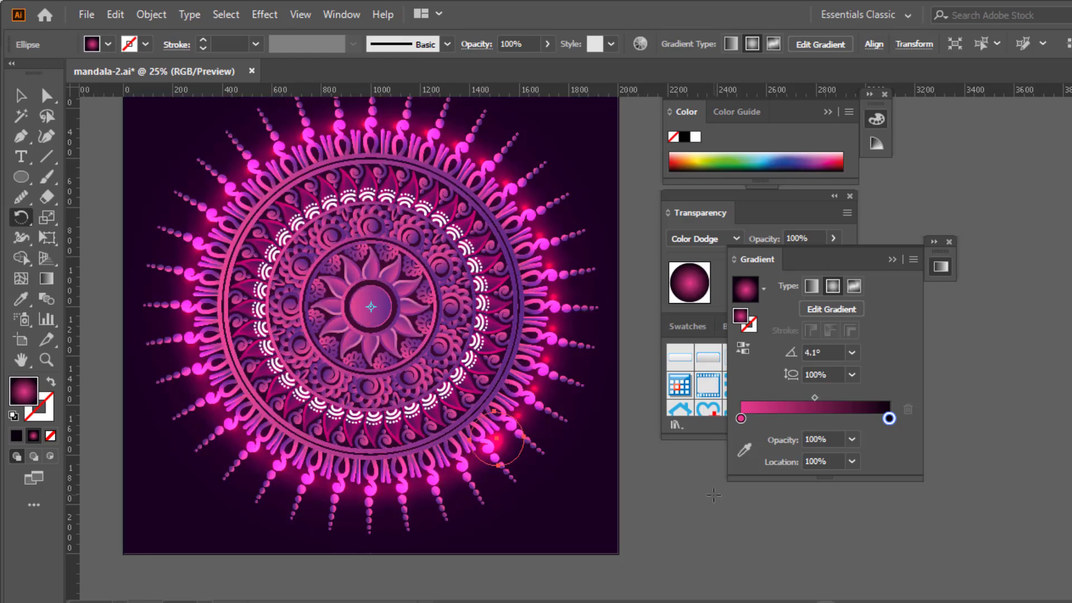
Step: Realign the glow circles over the dotted rays at the upper part of the mandala
key("ctrl+shift+a")
left_click(499, 455)
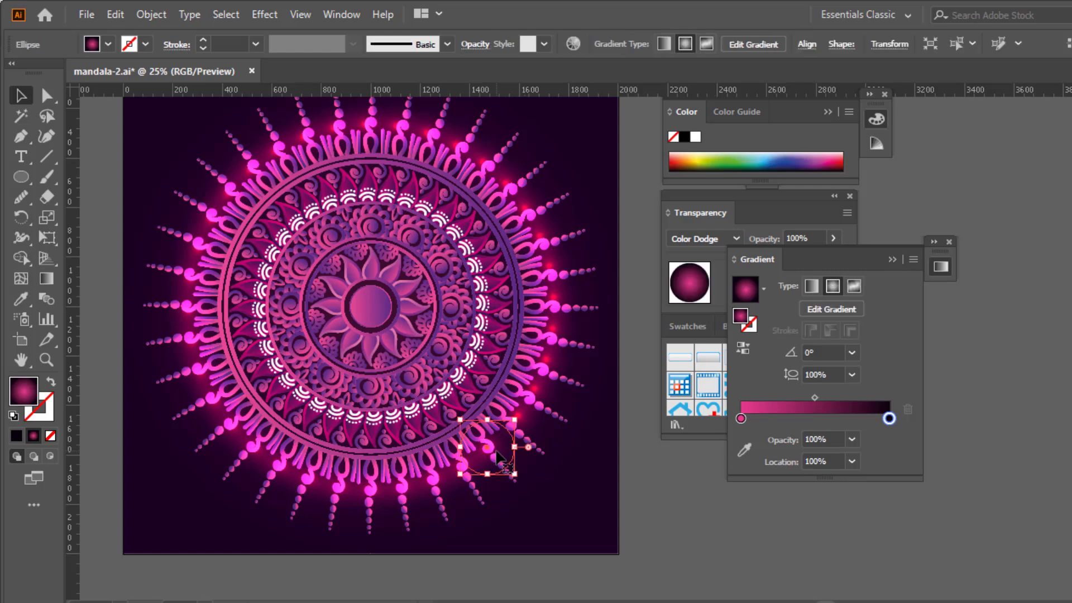
left_click_drag(296, 143, 319, 132)
left_click(346, 123)
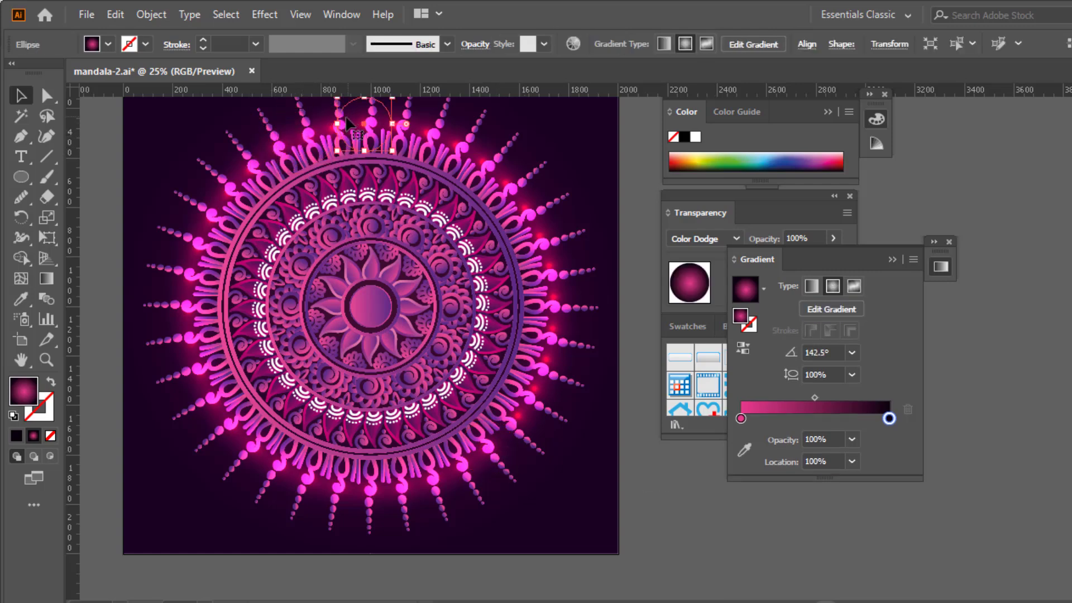